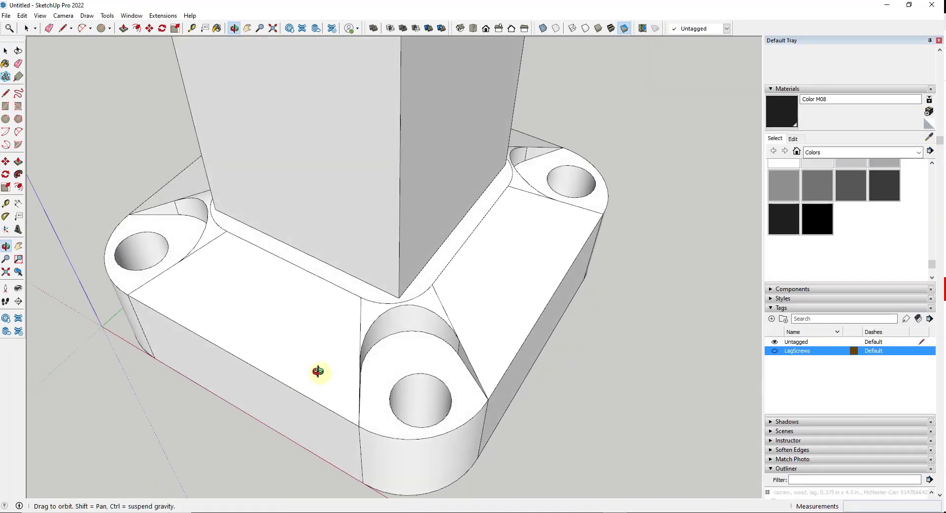
Examine the finished post base's screw holes and corner recesses around the post, along with the aluminum railing installation video
middle_click_drag(317, 371, 493, 314)
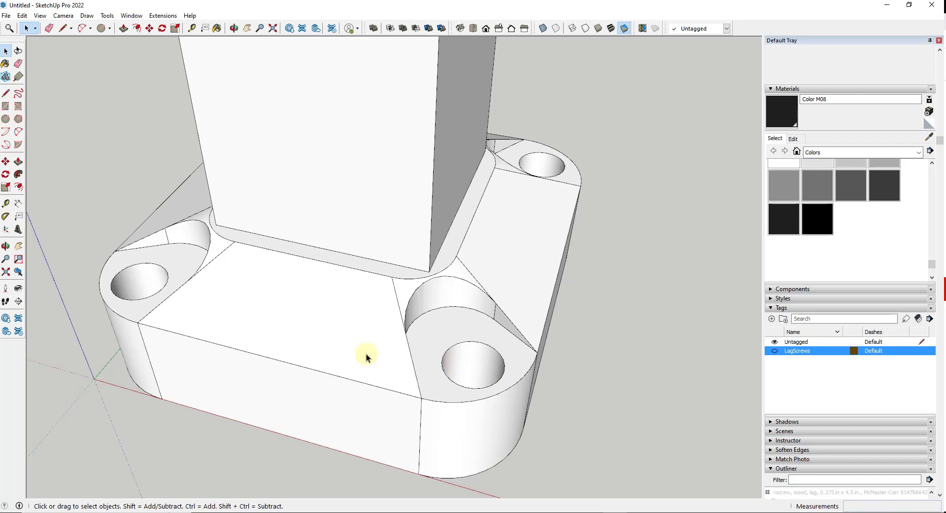
scroll(368, 335, "down", 2)
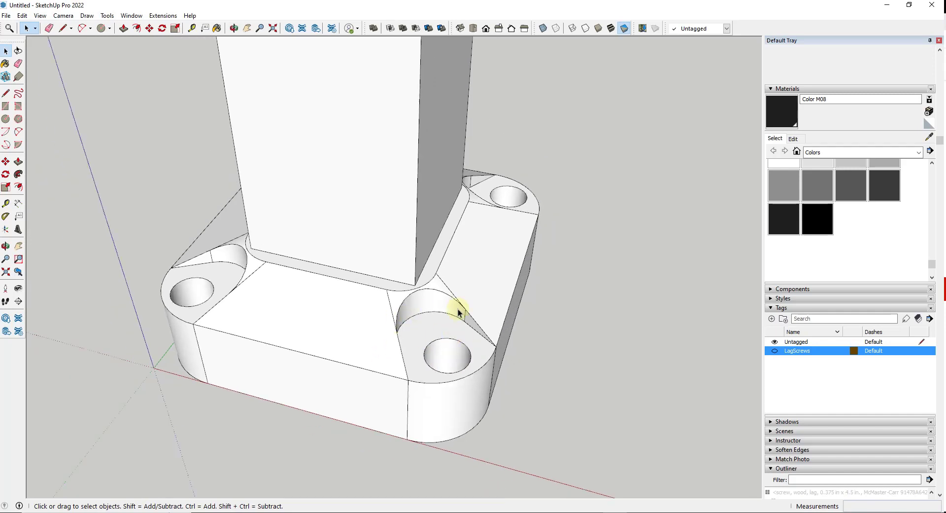
middle_click_drag(472, 365, 362, 366)
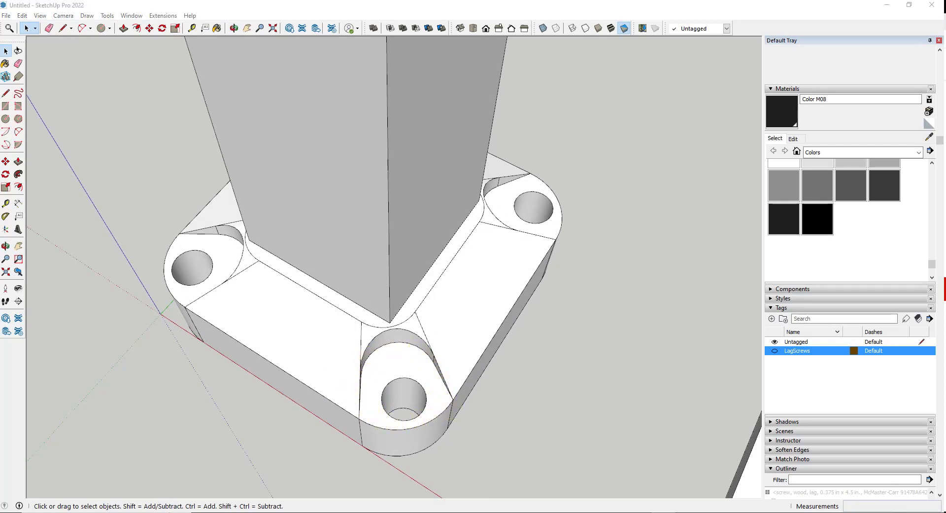
left_click_drag(497, 10, 502, 1)
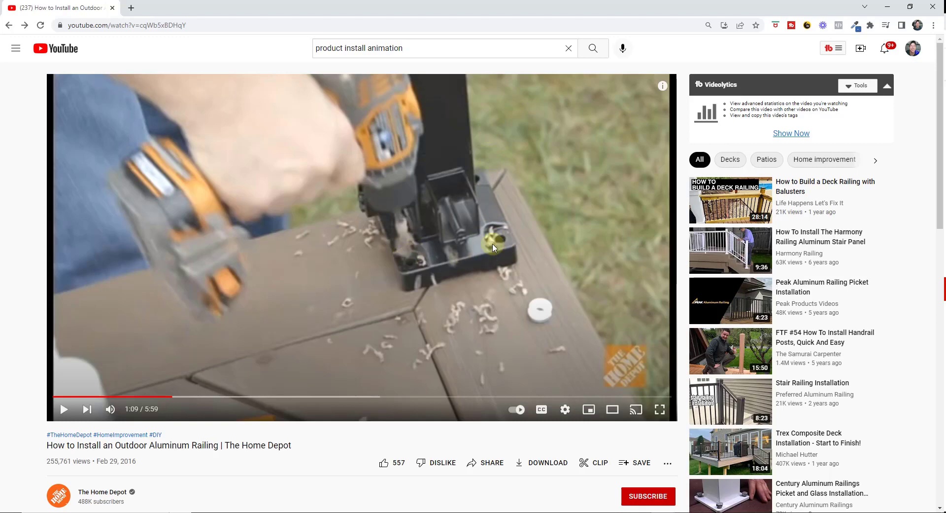
Switch back to SketchUp and draw a 4 by 4 inch square on the ground beside the beveled block
key("alt+Tab")
middle_click_drag(382, 373, 381, 338)
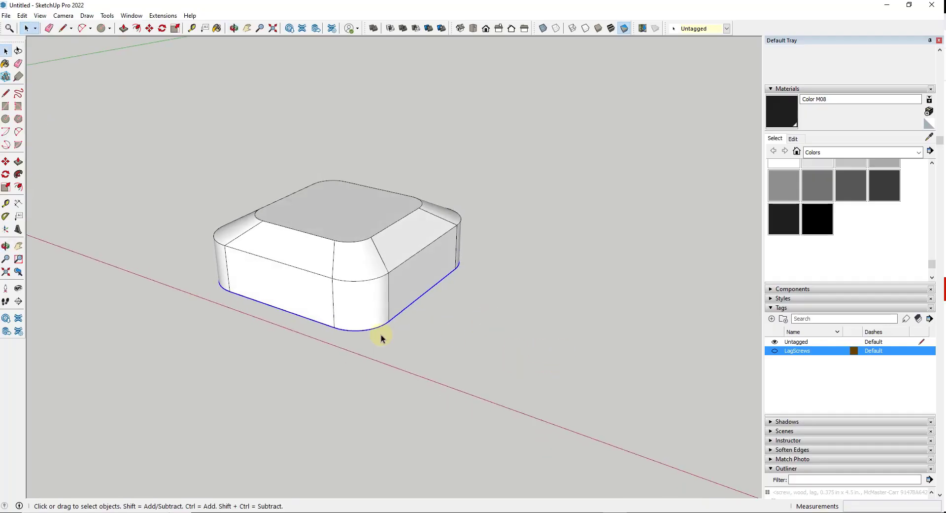
middle_click_drag(521, 366, 446, 370, "shift")
key("r")
left_click(368, 355)
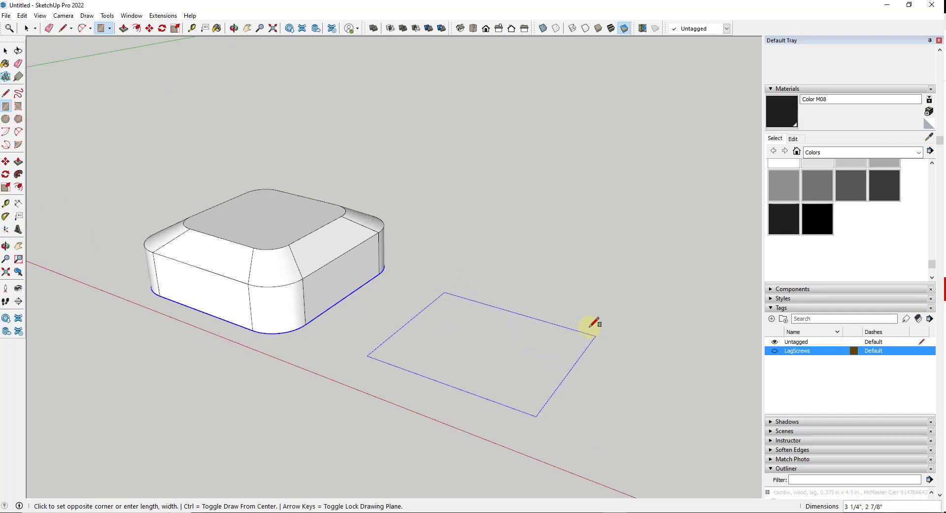
type("4,4")
key("Return")
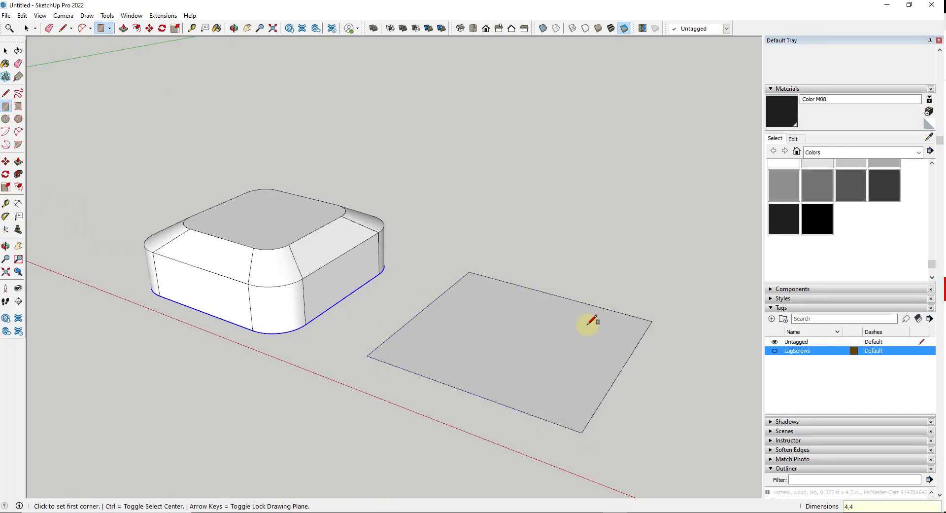
Round one corner of the square with an arc tangent to both adjoining edges, about 1 1/8 inches across
key("space")
key("a")
left_click(612, 310)
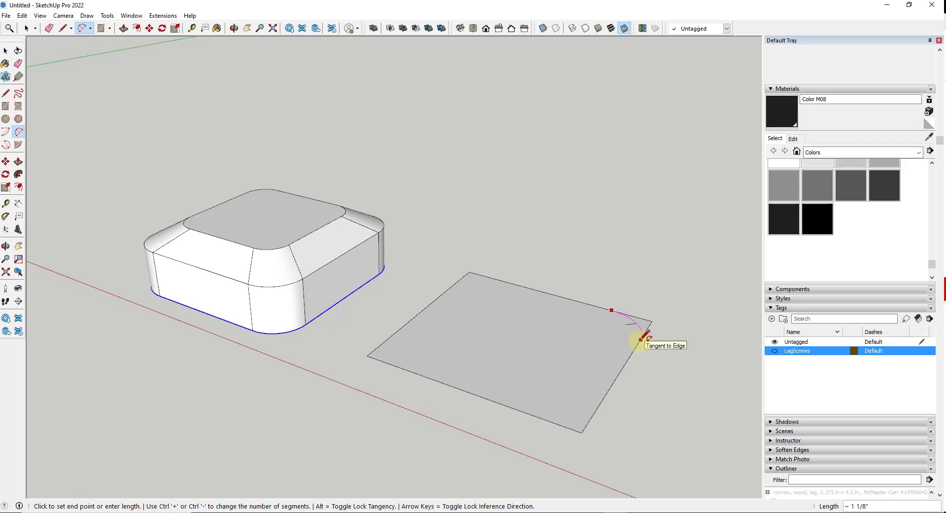
double_click(641, 339)
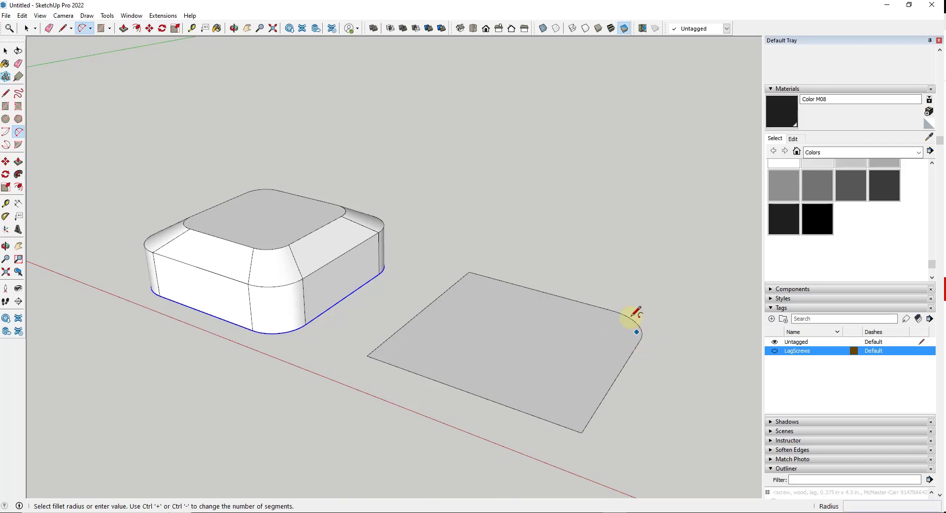
Rotate-copy the corner arc 90 degrees about the square's center, making three copies for the other corners
middle_click_drag(630, 323, 536, 297)
key("space")
left_click(640, 327)
key("q")
left_click(516, 355)
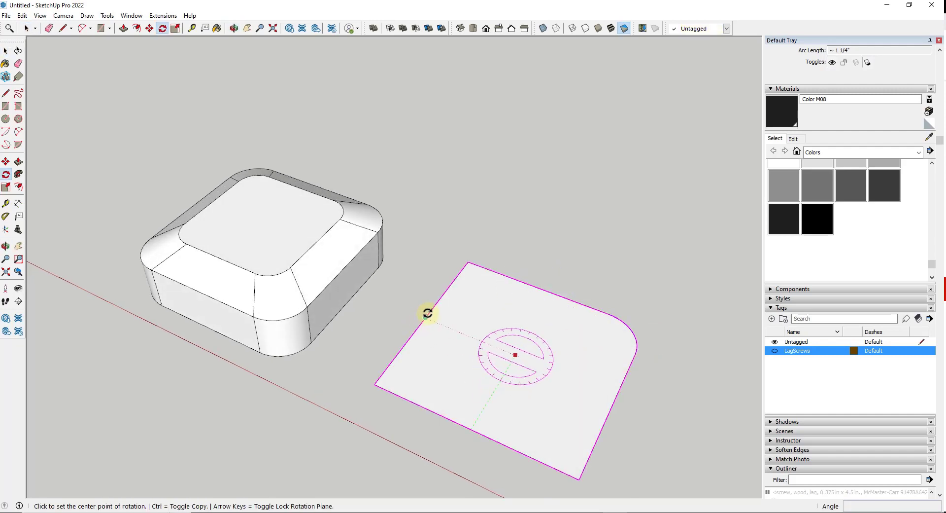
left_click(425, 316)
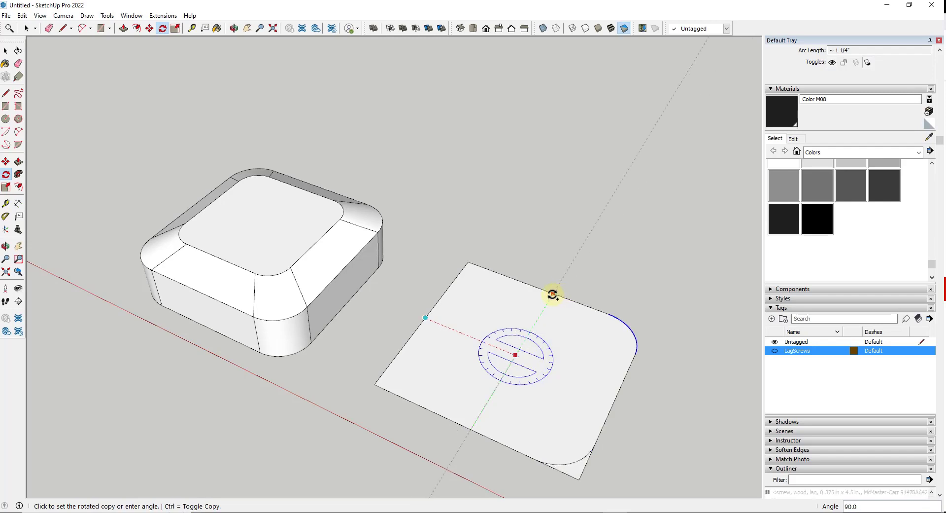
left_click(553, 294)
type("*")
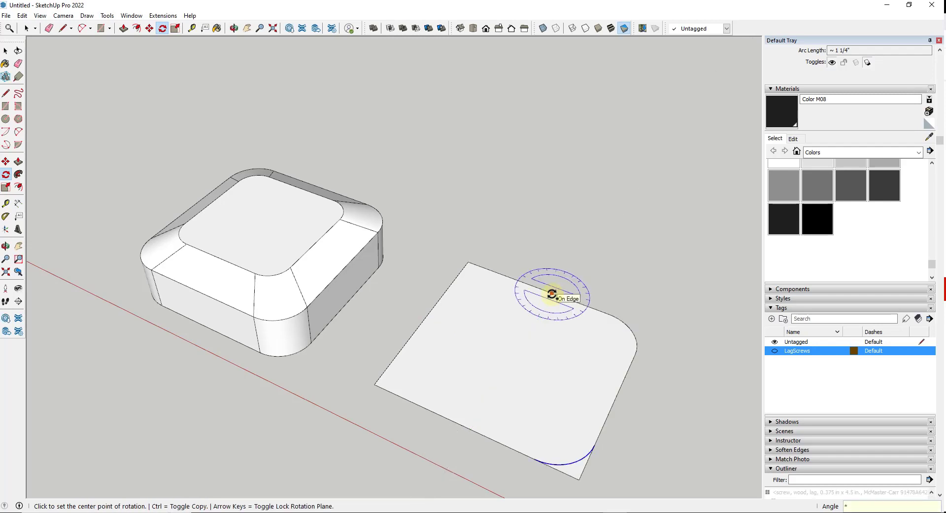
type("3")
key("Return")
Erase the leftover sharp edges outside the arcs at the square's remaining corners
key("space")
key("e")
left_click_drag(466, 264, 454, 279)
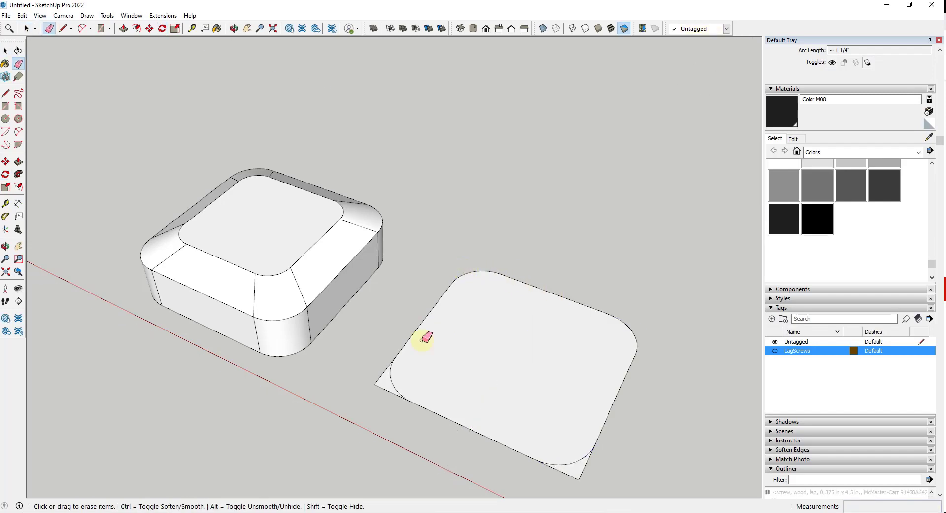
left_click_drag(383, 385, 380, 387)
left_click_drag(613, 480, 564, 478)
Extrude the rounded square 1 inch and add a separate upper tier matching the neighboring block's top height
key("space")
key("p")
left_click(528, 431)
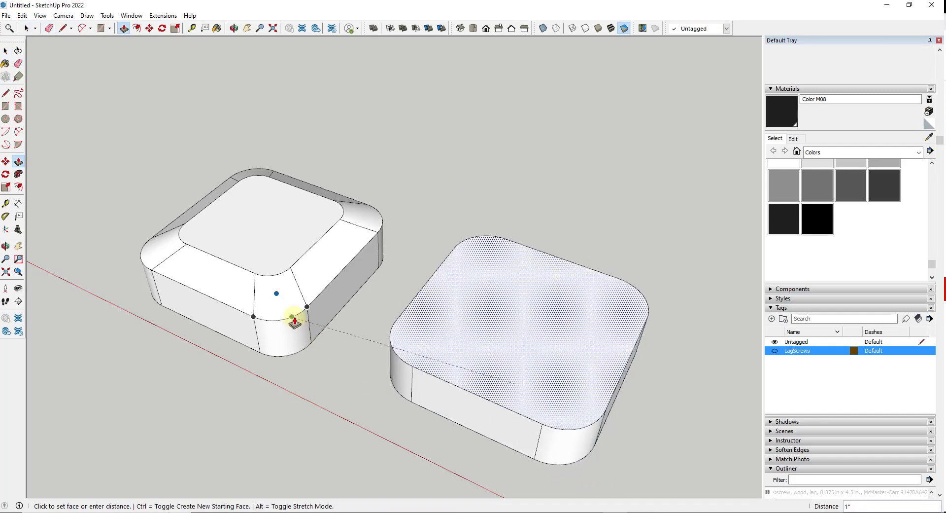
left_click(306, 306)
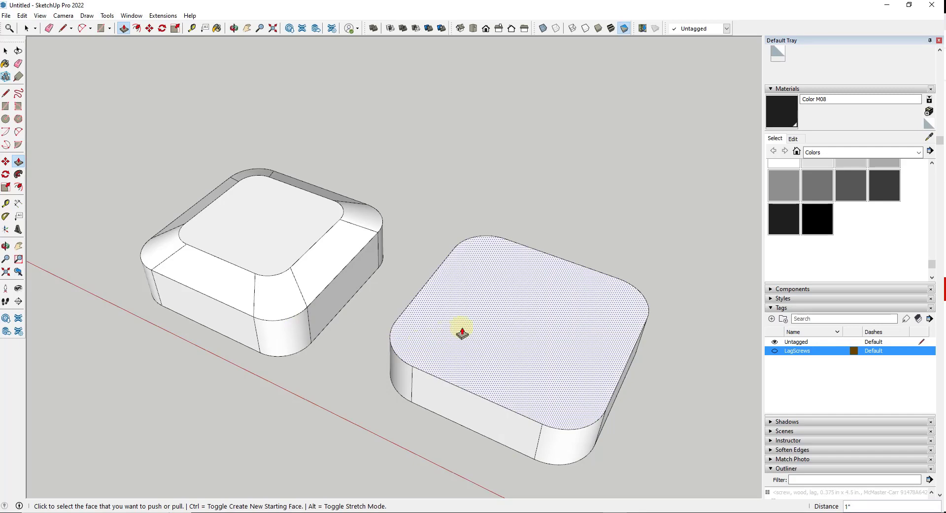
left_click(480, 326)
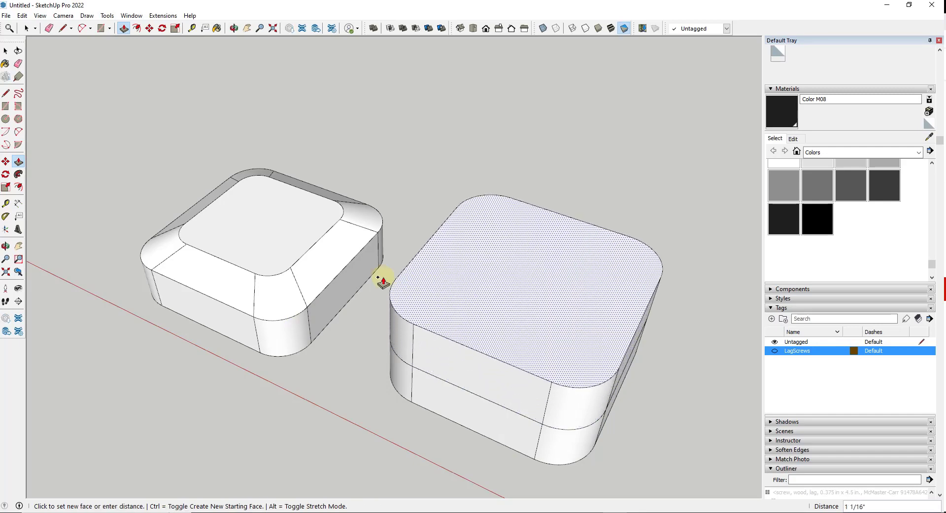
left_click(291, 269)
key("space")
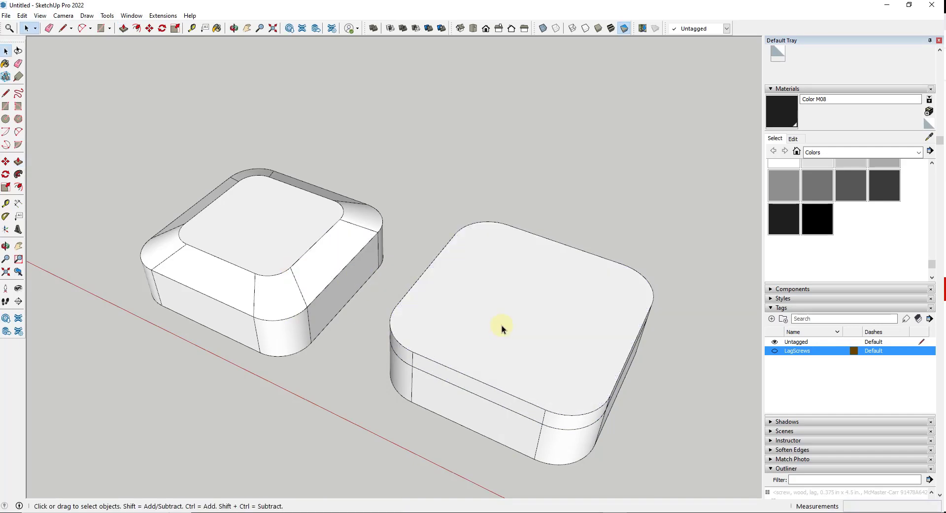
Scale the new block's top face uniformly about its center to about 0.63 to form beveled sides
left_click(501, 324)
key("s")
key("space")
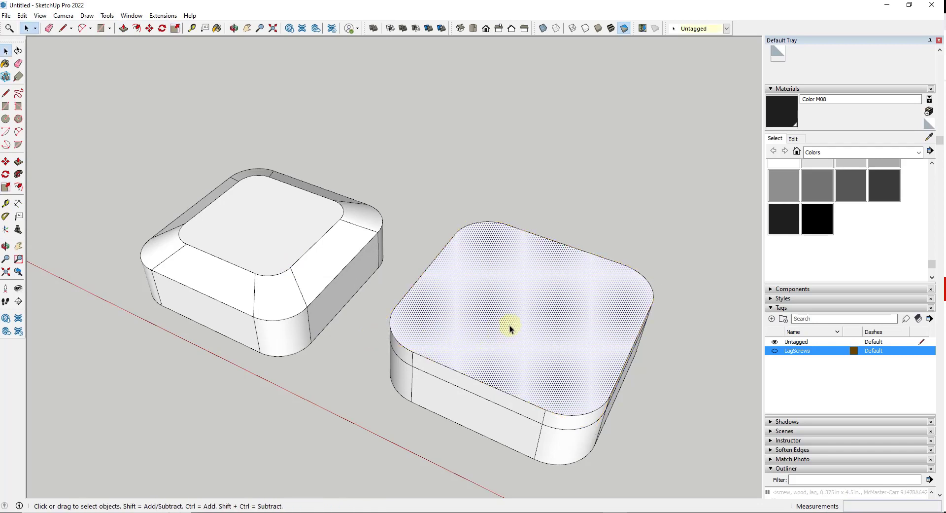
key("s")
left_click(373, 334)
key("ctrl")
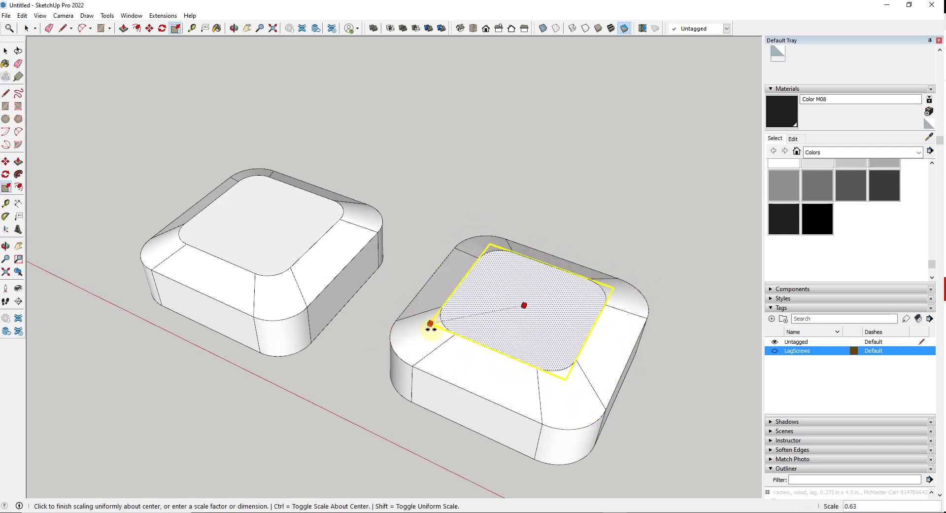
left_click(430, 327)
key("space")
Select the entire new beveled block and move it farther away from the original block
scroll(575, 308, "down", 3)
middle_click_drag(575, 308, 494, 245)
left_click_drag(459, 203, 635, 391)
key("m")
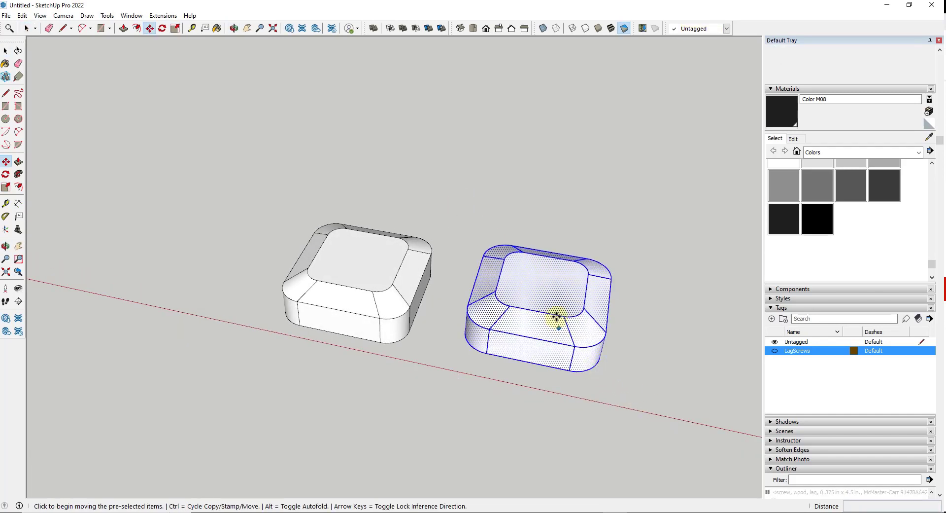
left_click(557, 317)
left_click(735, 353)
Copy the lower bevel arc of the original block's front corner straight up, above the top face
scroll(351, 296, "up", 3)
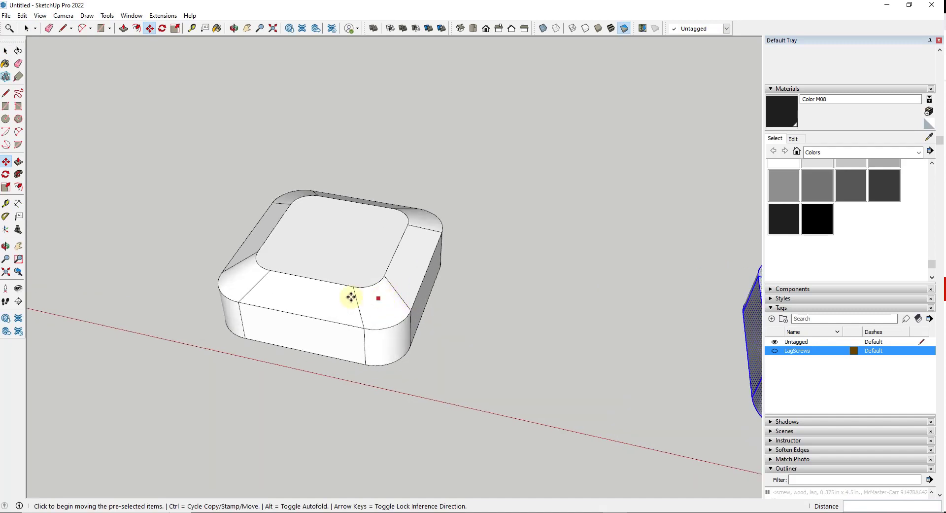
scroll(351, 296, "up", 5)
key("space")
left_click(369, 329)
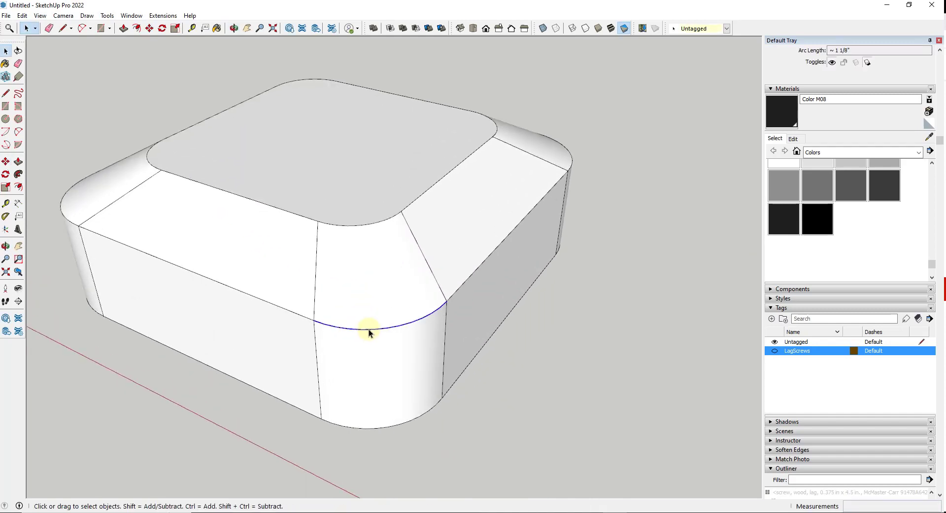
key("m")
left_click(447, 301)
key("ctrl")
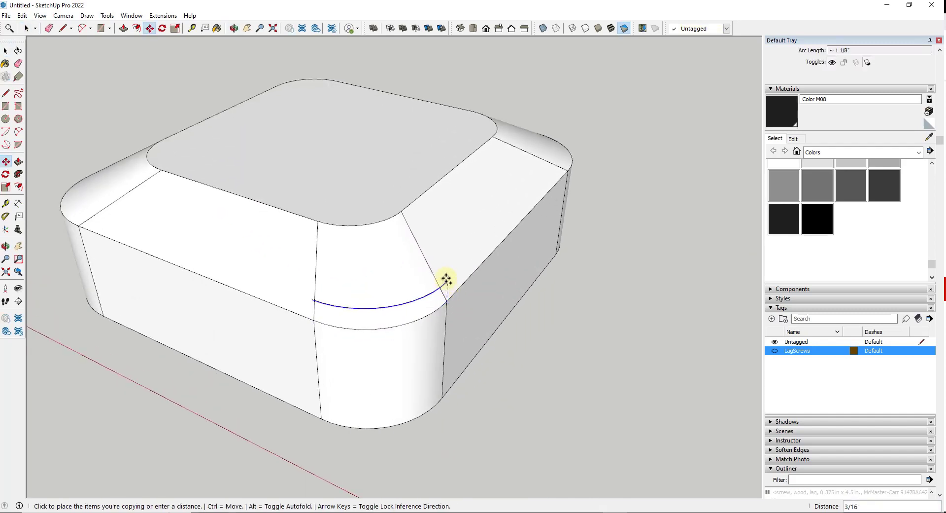
left_click(450, 216)
Copy the top face's front corner arc straight up 3/8 inch, level with the other copied arc
key("space")
left_click(377, 221)
left_click(379, 223)
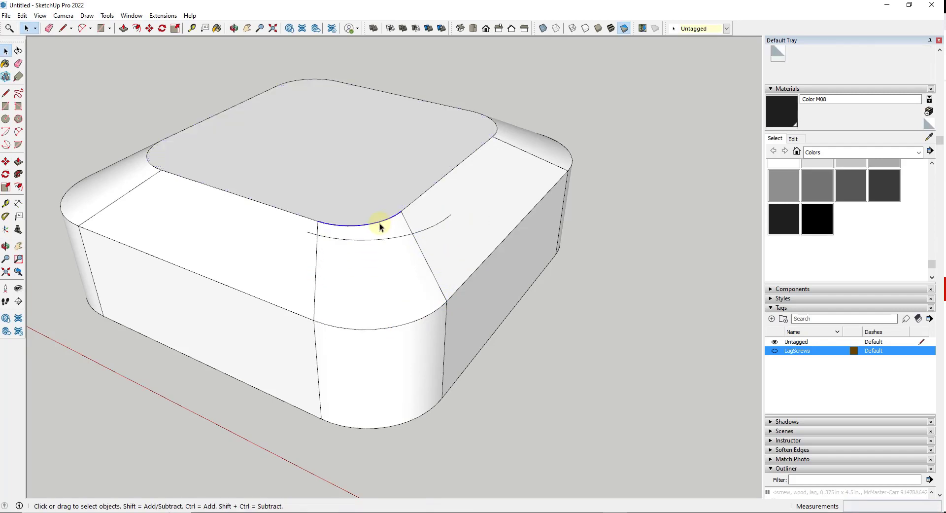
key("m")
key("ctrl")
left_click(400, 210)
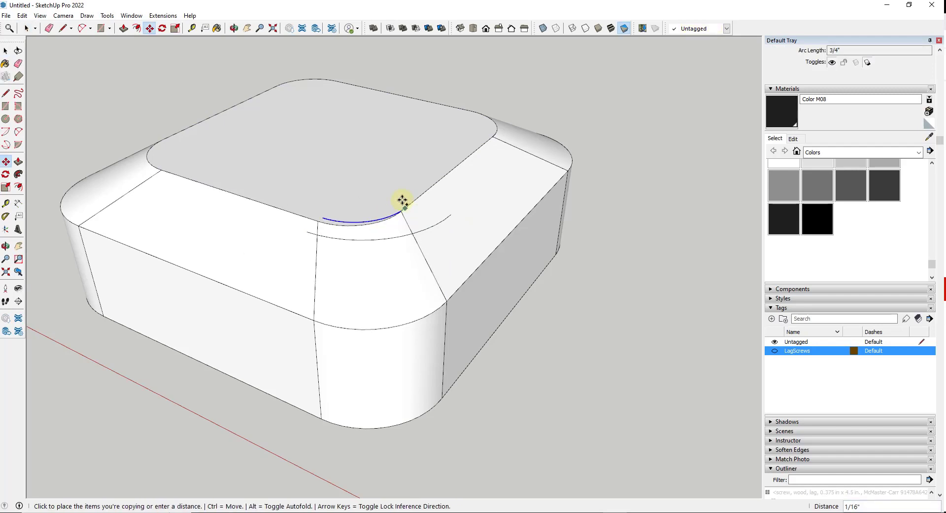
left_click(450, 214)
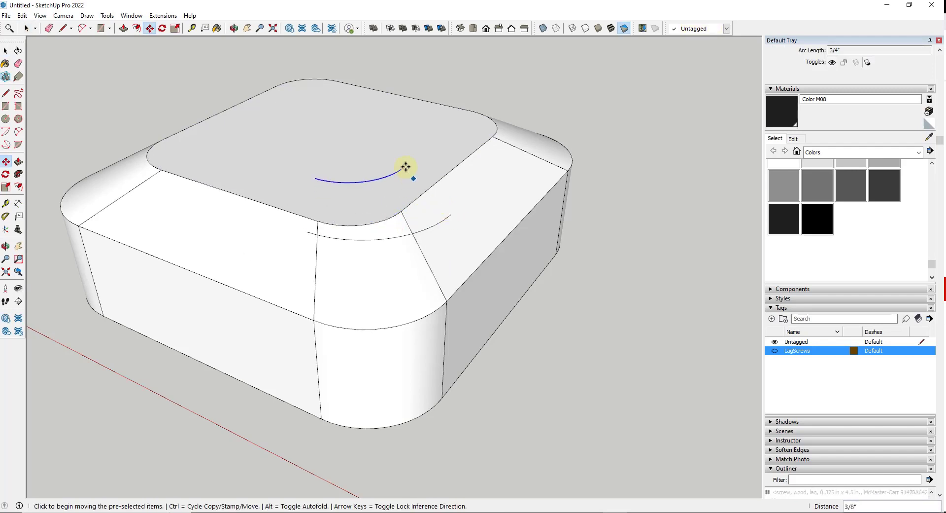
Connect both pairs of endpoints of the two raised arcs with straight lines to form a closed face
middle_click_drag(405, 169, 369, 235)
key("space")
key("l")
left_click(314, 218)
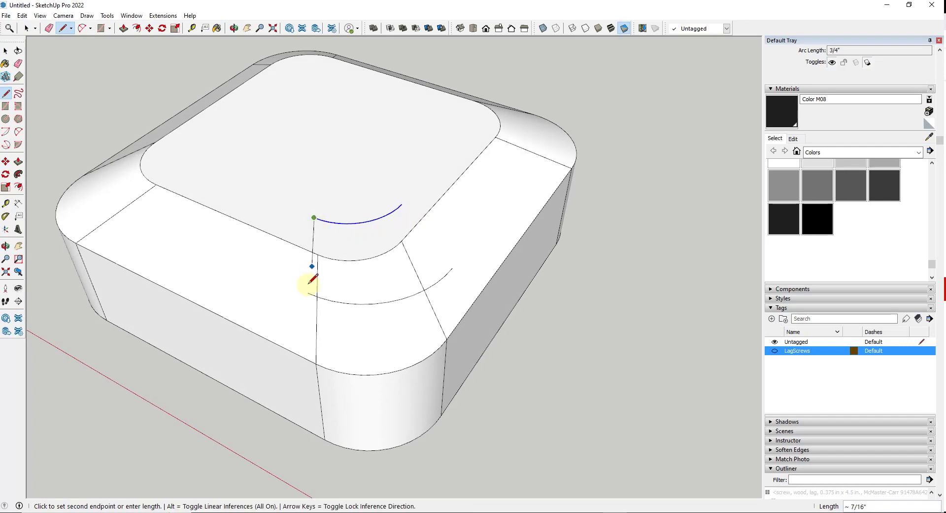
left_click(308, 289)
key("space")
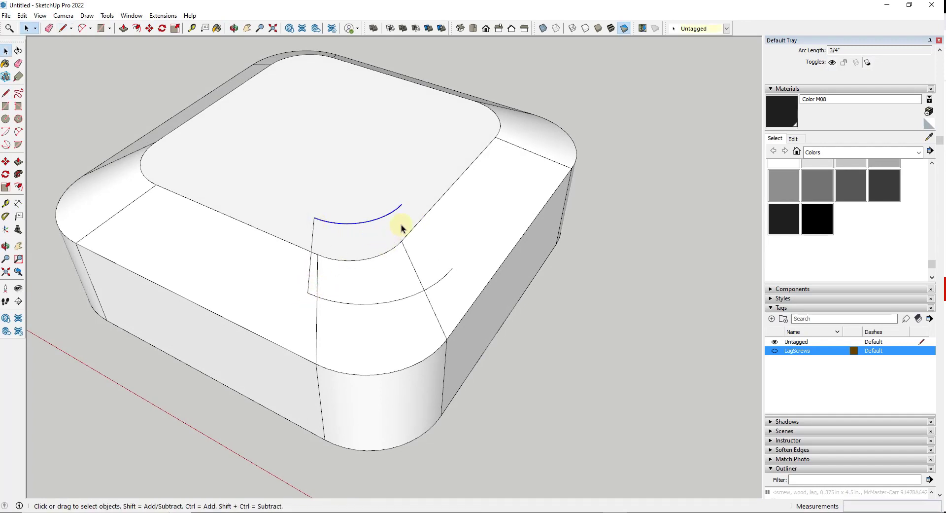
key("l")
left_click(402, 205)
left_click(452, 269)
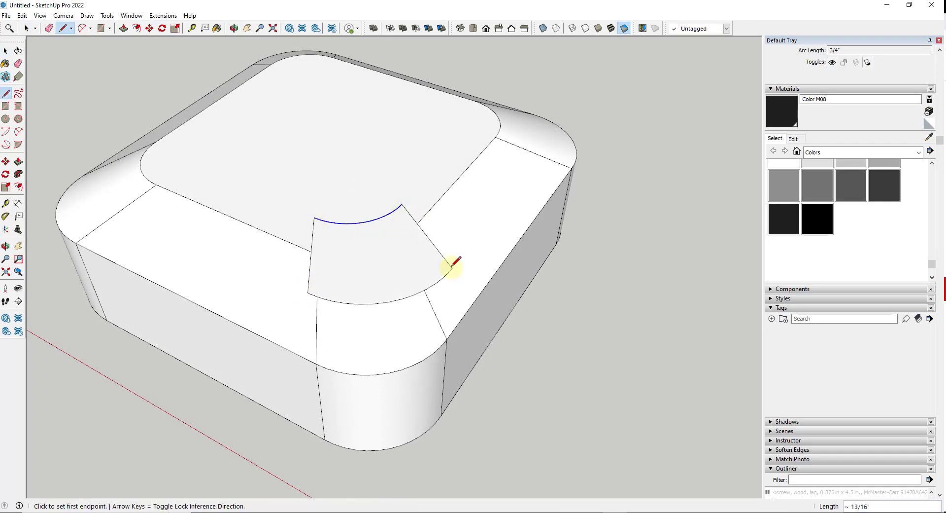
Draw a two-point arc across the raised face from one side edge's midpoint to the opposite side edge, bulging toward the inner arc
mouse_move(443, 323)
middle_mouse_down()
mouse_move(502, 233)
mouse_move(607, 169)
mouse_move(420, 285)
middle_mouse_up()
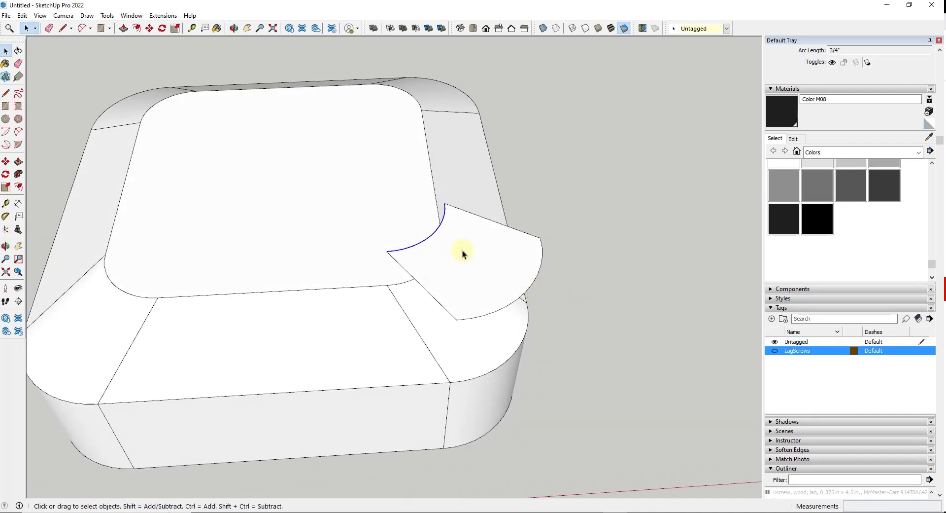
middle_click_drag(570, 358, 403, 316)
middle_click_drag(511, 332, 448, 247)
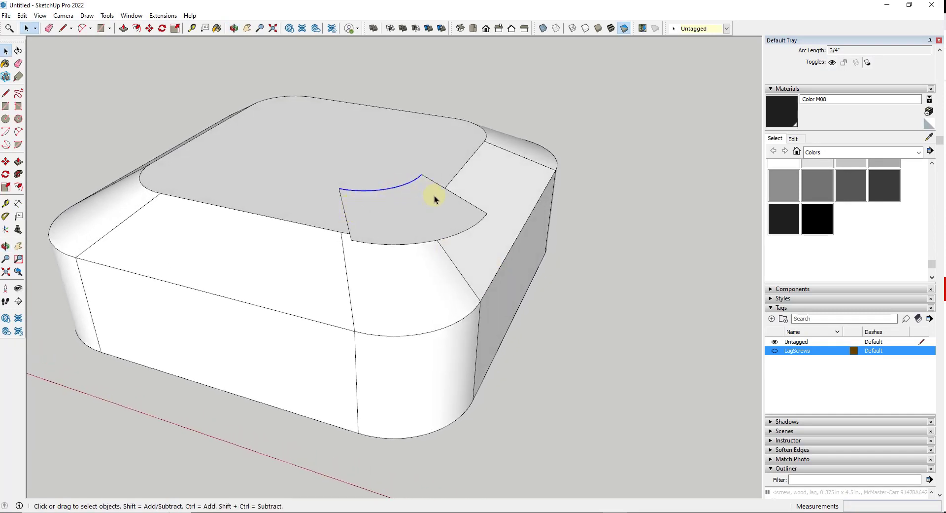
key("a")
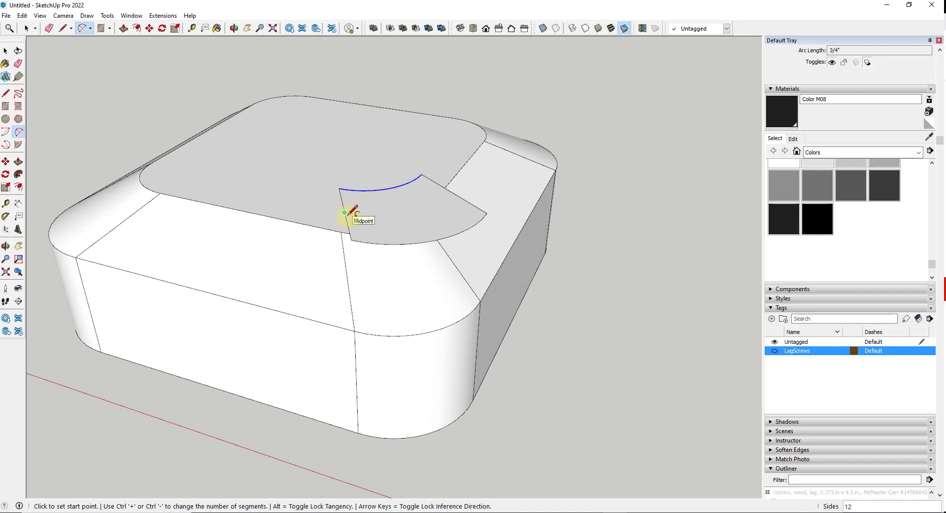
left_click(345, 213)
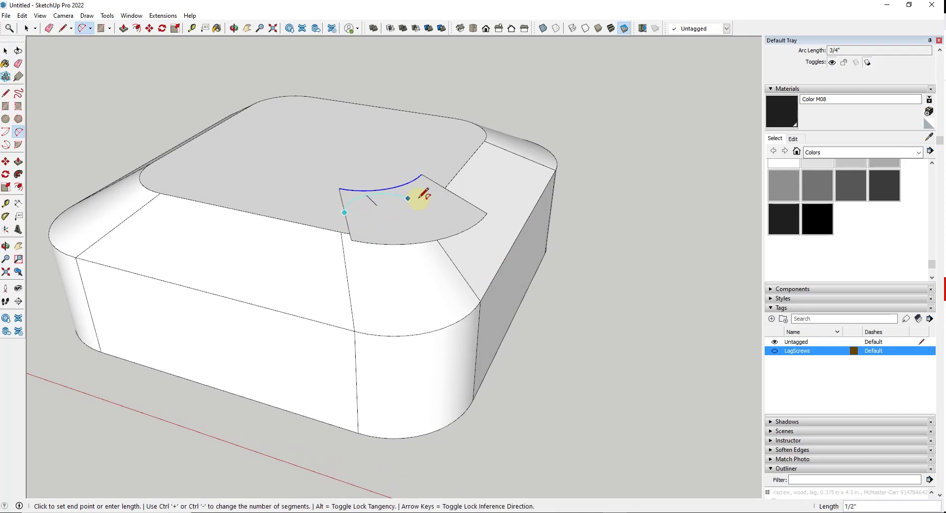
left_click(450, 190)
scroll(414, 185, "up", 3)
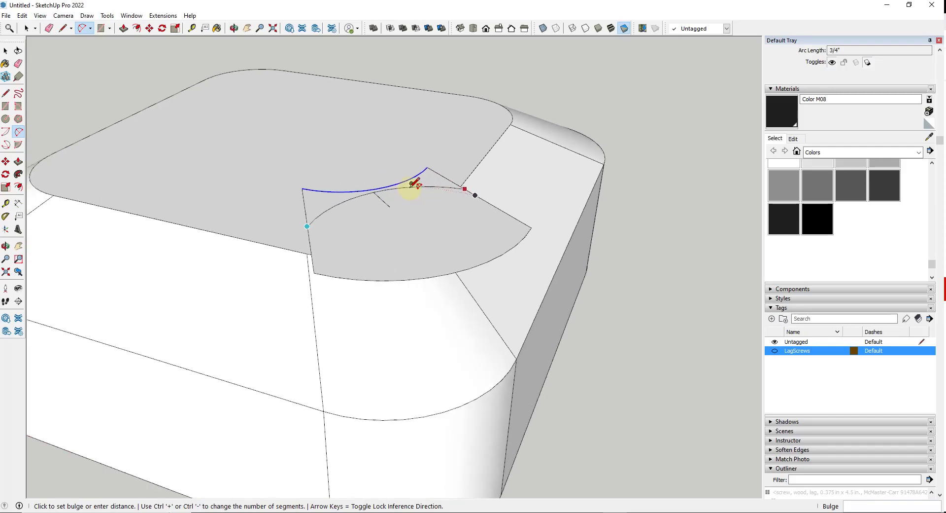
middle_click_drag(422, 303, 751, 329)
scroll(488, 152, "up", 2)
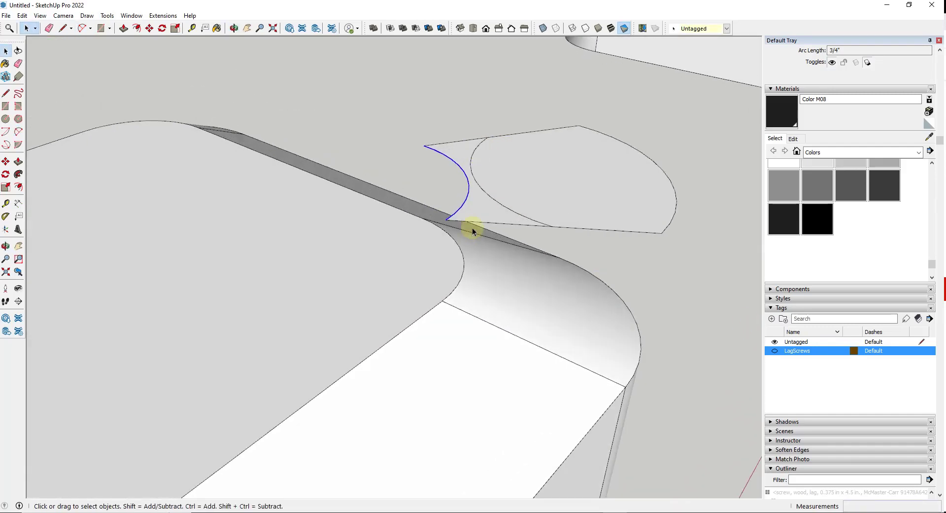
Erase the raised inner arc and the short side edges next to it, keeping only the pocket profile with its rounded back
scroll(472, 230, "up", 1)
key("e")
left_click_drag(480, 221, 437, 113)
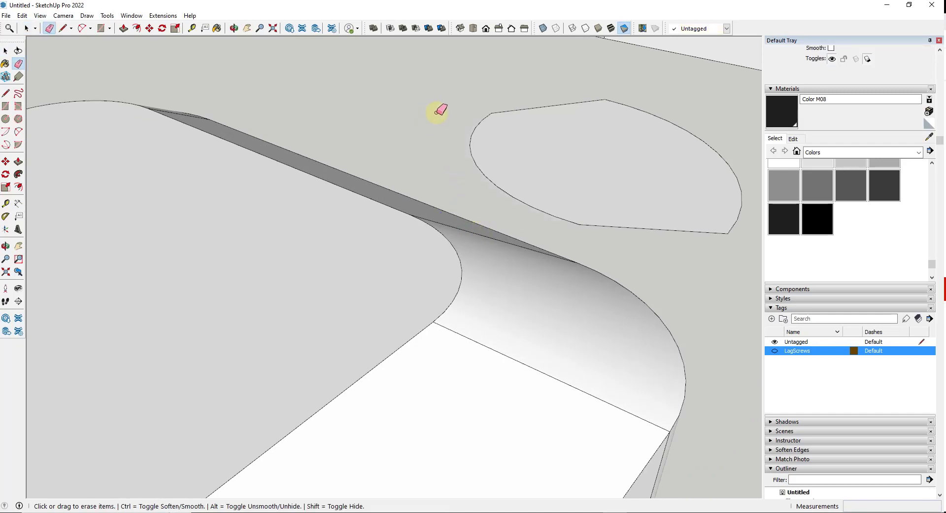
scroll(609, 269, "down", 3)
mouse_move(609, 268)
middle_mouse_down()
mouse_move(311, 201)
mouse_move(434, 220)
mouse_move(489, 216)
middle_mouse_up()
key("space")
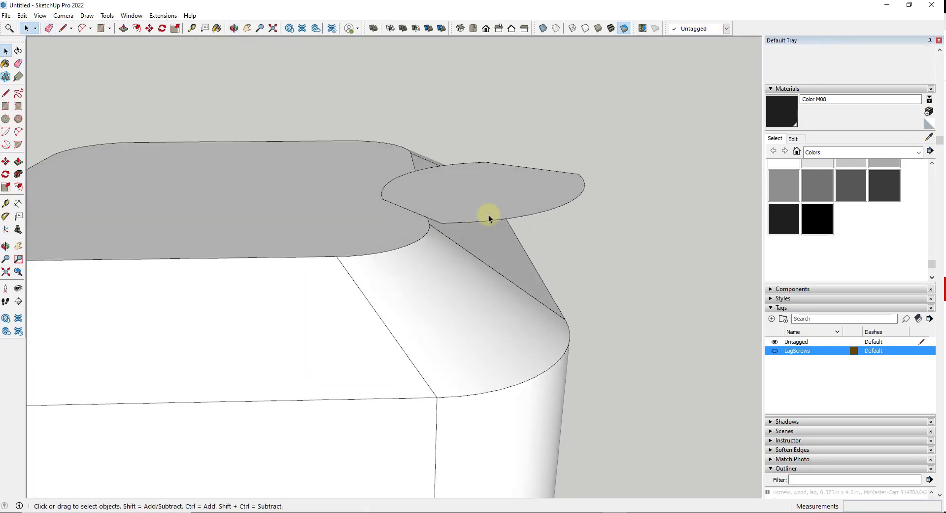
scroll(489, 217, "down", 2)
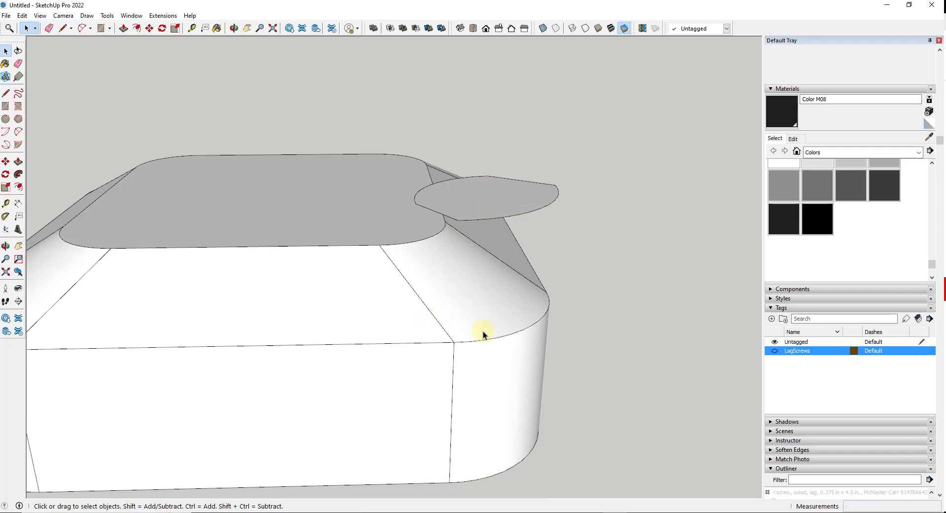
scroll(430, 268, "down", 4)
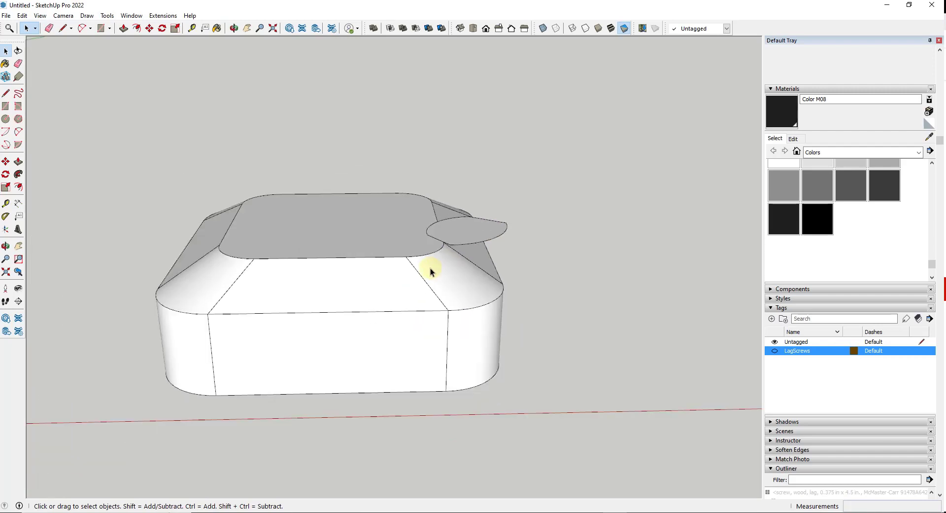
Make all the connected geometry of the beveled base a group and check in its entity properties whether it is a solid
triple_click(343, 278)
right_click(344, 278)
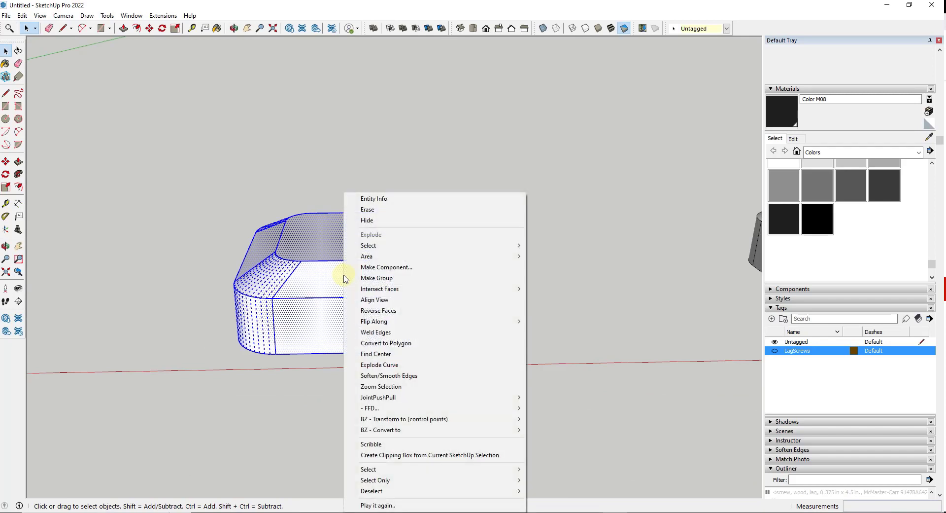
left_click(370, 275)
key("o")
left_click_drag(479, 280, 412, 276)
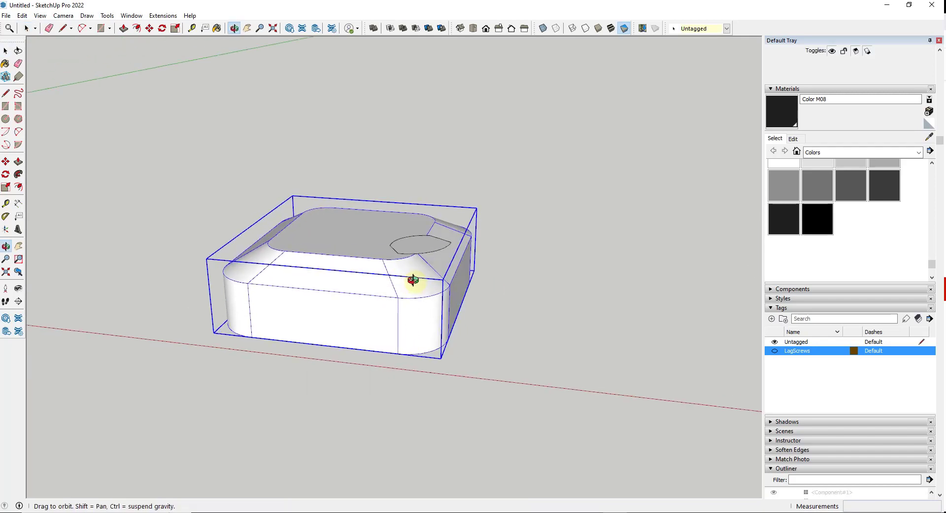
key("space")
scroll(848, 187, "down", 5)
scroll(898, 138, "up", 3)
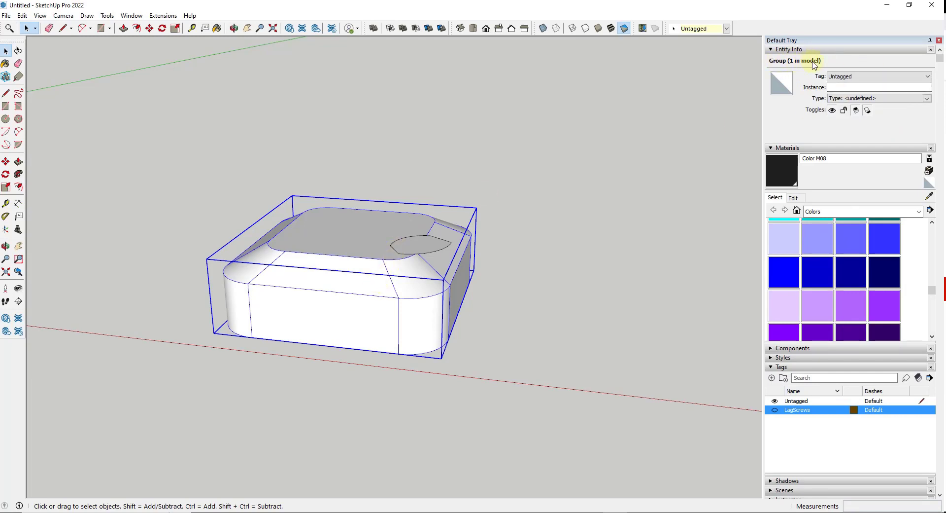
middle_click_drag(518, 165, 493, 204)
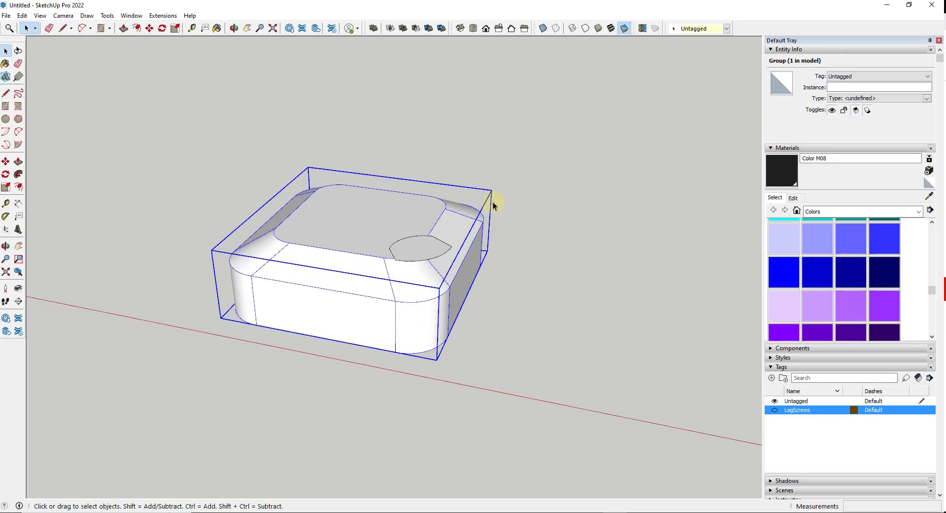
middle_click_drag(320, 335, 339, 304)
scroll(333, 273, "up", 5)
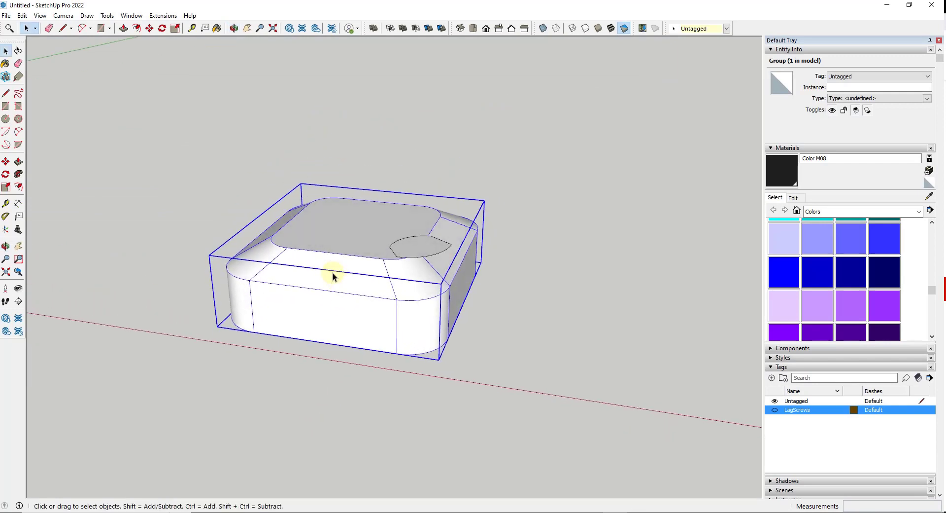
Inside the base group, hide the front sloped face to expose and delete the leftover internal face
double_click(332, 270)
left_click(334, 270)
right_click(334, 271)
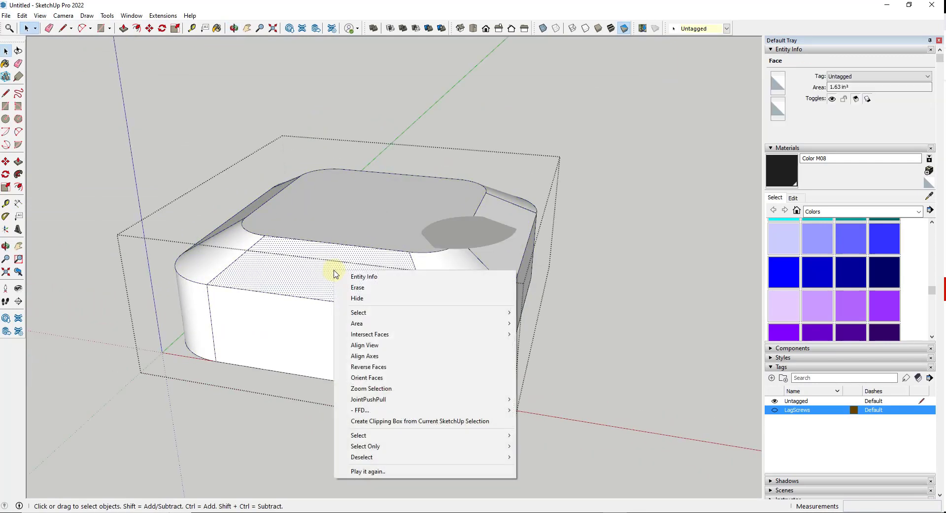
left_click(363, 301)
middle_click_drag(345, 285, 318, 276)
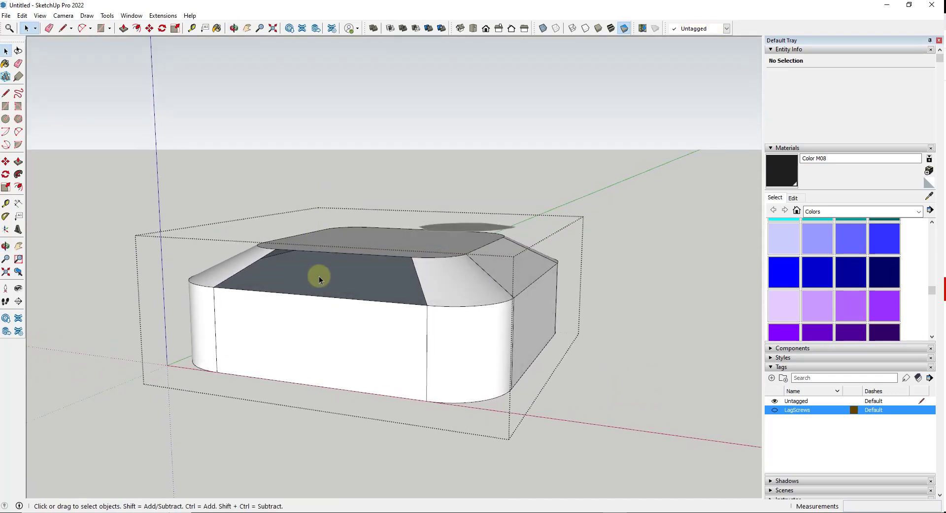
key("Delete")
middle_click_drag(373, 212, 364, 266)
Unhide all hidden geometry in the base group and close the group
left_click(22, 15)
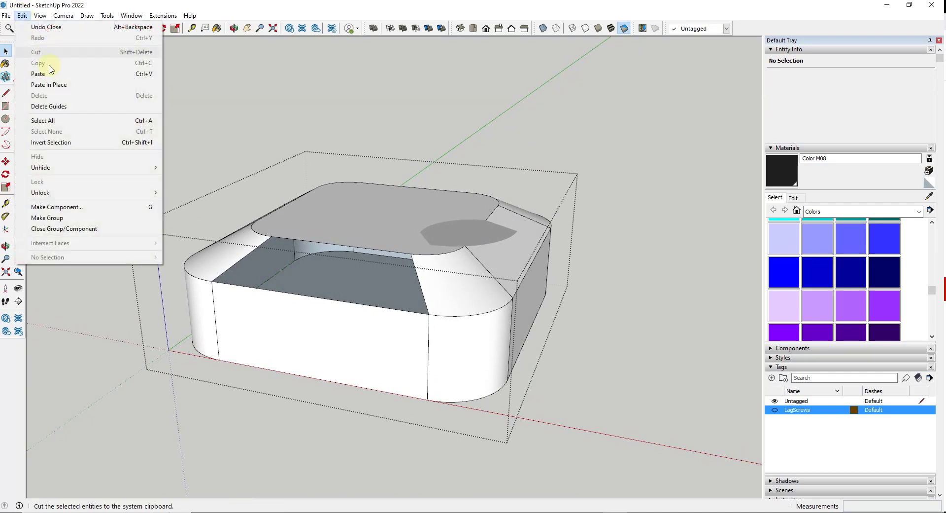
mouse_move(52, 168)
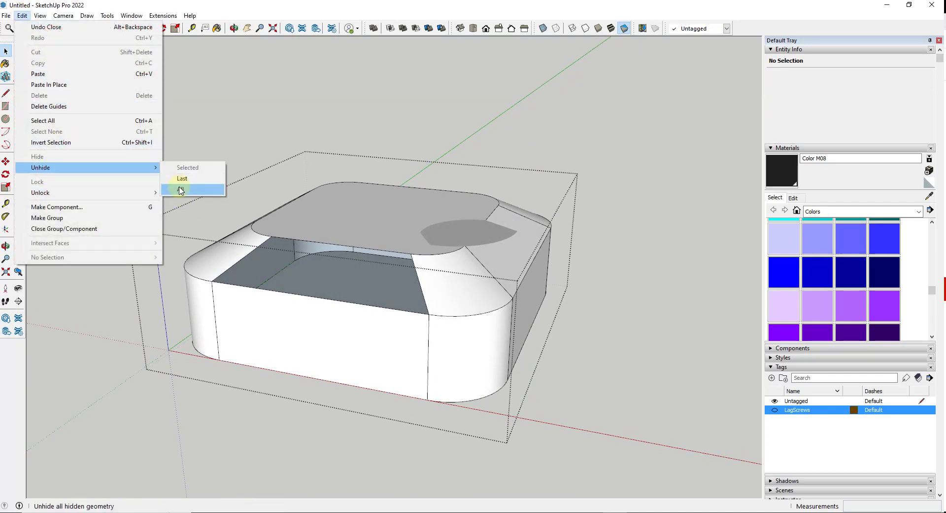
left_click(181, 190)
left_click(672, 140)
left_click(340, 224)
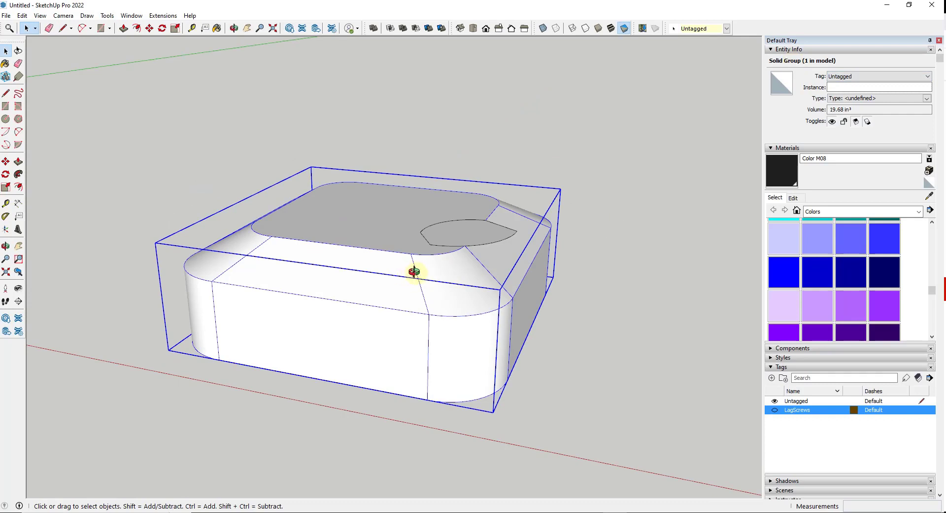
Push/Pull the raised pocket profile down to the lower edge of the front corner's bevel
middle_click_drag(414, 271, 537, 251)
key("p")
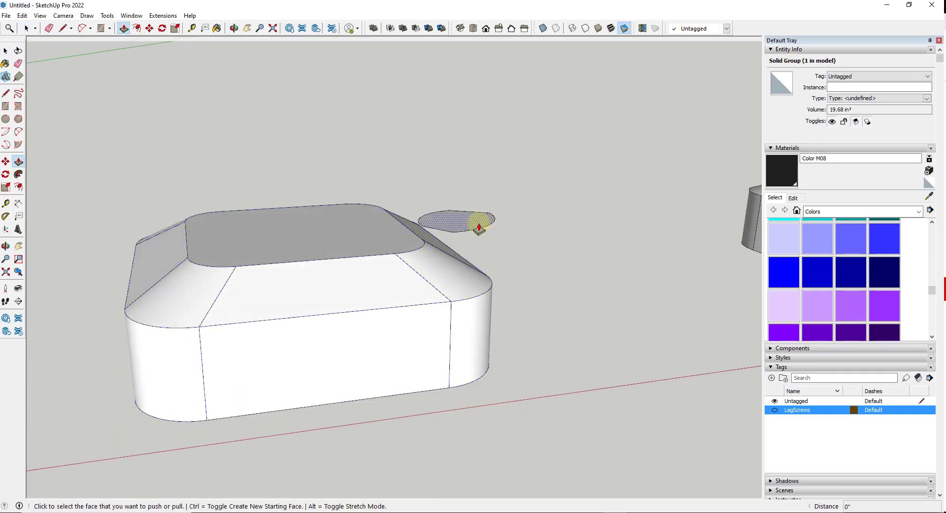
left_click(476, 225)
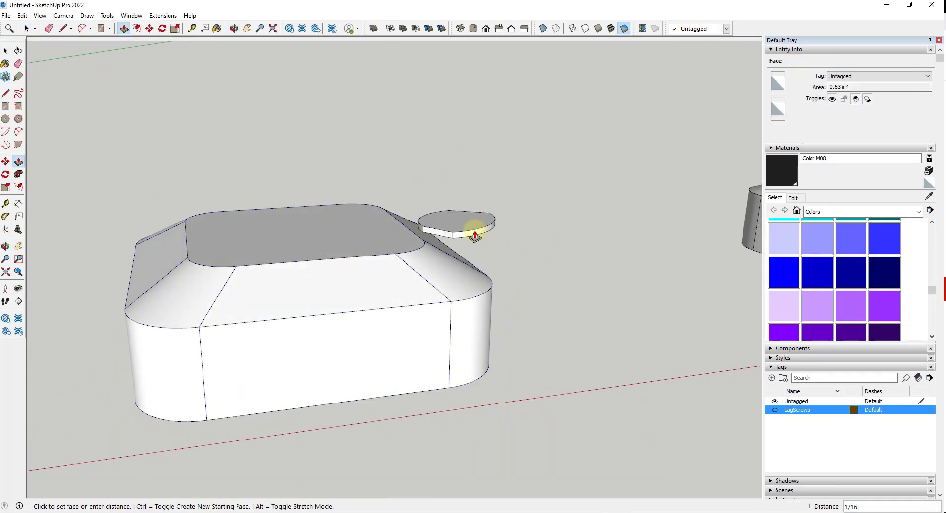
left_click(451, 303)
Make the extruded corner pocket block a separate group
key("o")
left_click_drag(606, 268, 443, 259)
key("space")
triple_click(437, 259)
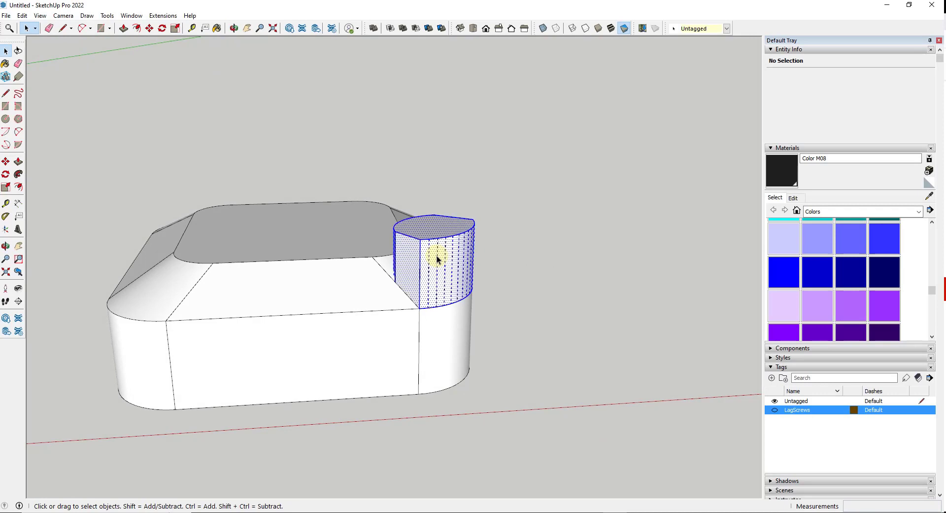
right_click(436, 260)
left_click(467, 289)
middle_click_drag(490, 165, 441, 257)
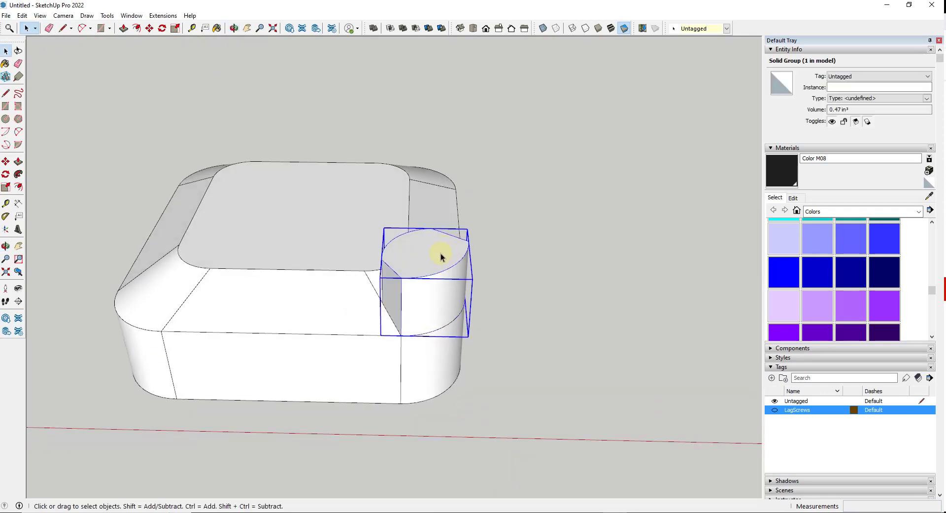
Subtract the corner pocket block from the base solid and inspect the cut corner
left_click(605, 220)
middle_click_drag(604, 220, 289, 256)
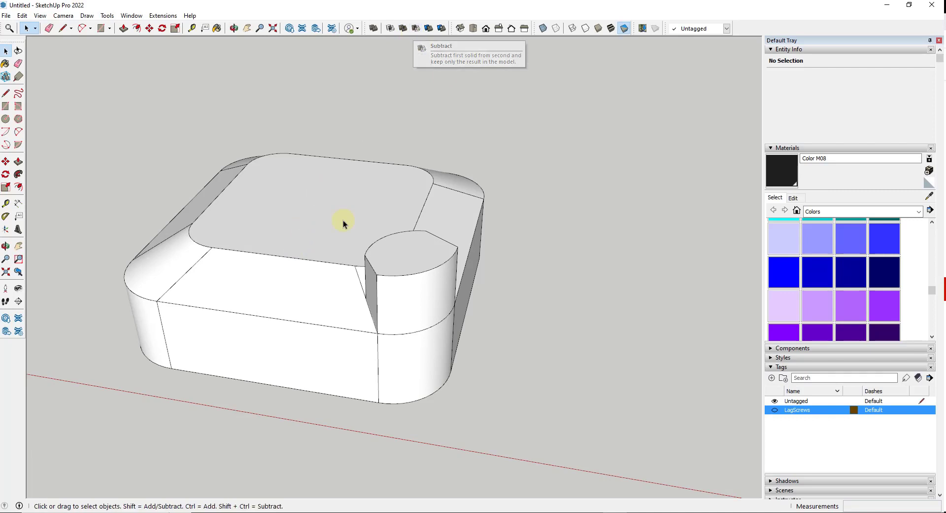
key("o")
left_click_drag(298, 290, 350, 280)
key("space")
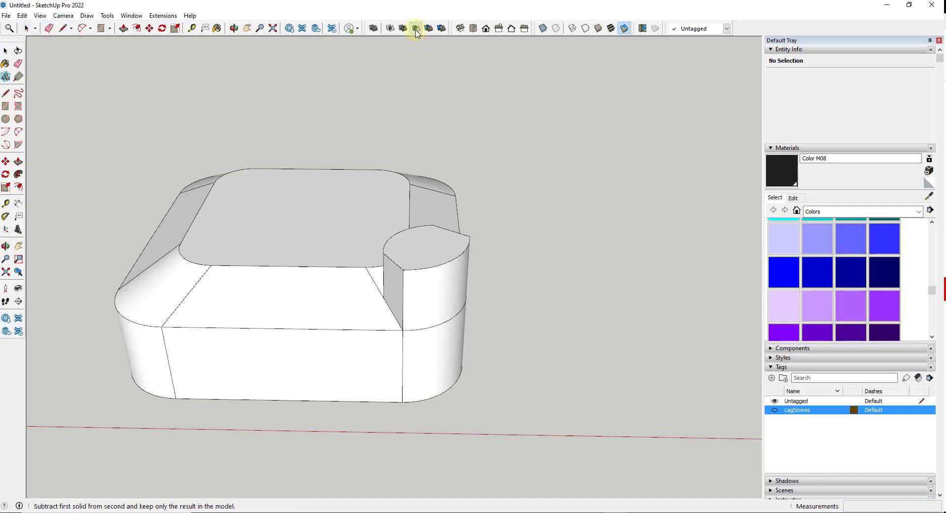
left_click(435, 256)
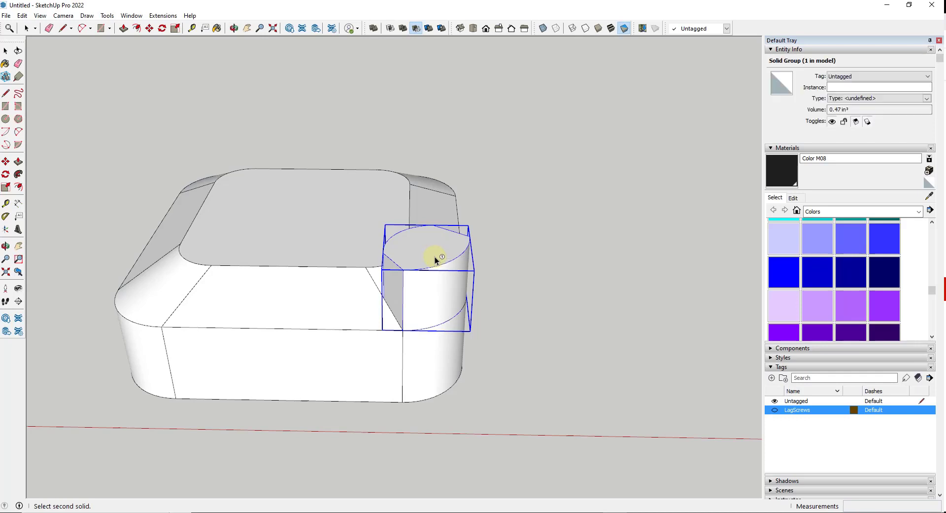
left_click(343, 255)
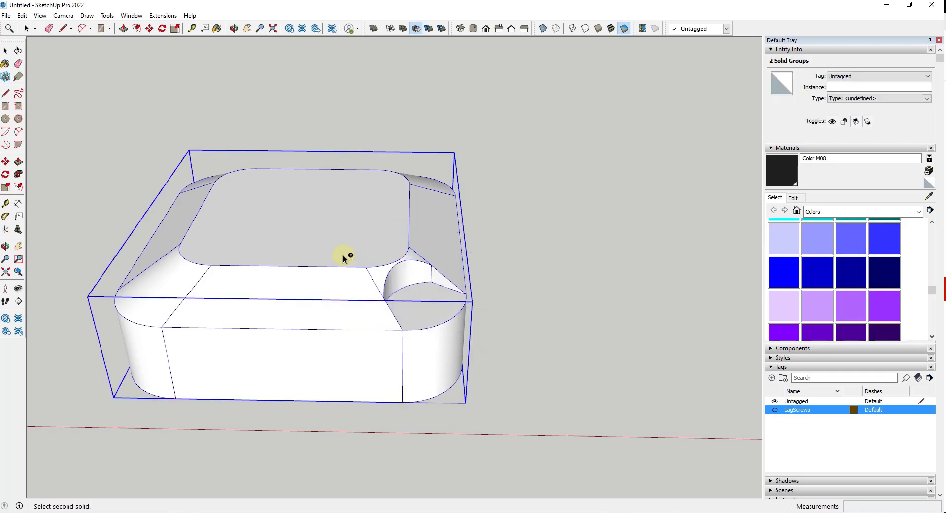
middle_click_drag(575, 276, 548, 297)
scroll(288, 301, "up", 5)
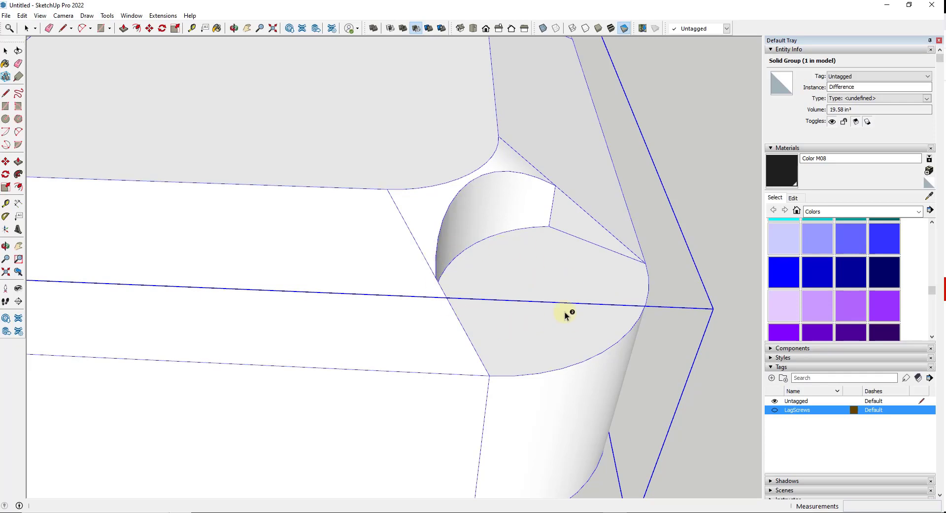
scroll(565, 312, "down", 3)
middle_click_drag(622, 313, 490, 296)
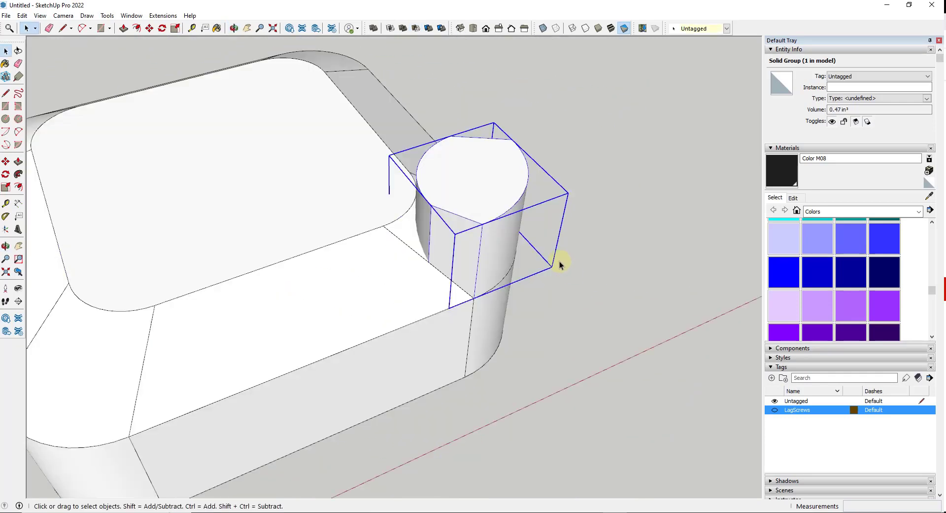
Open the pocket block group and try to move its inner top arc toward the base's center
middle_click_drag(560, 261, 474, 170)
double_click(474, 170)
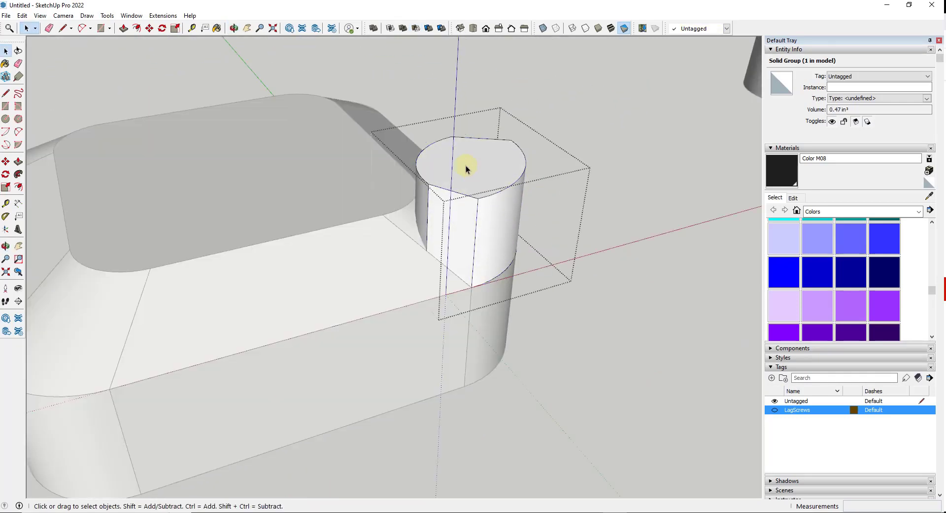
left_click(421, 157)
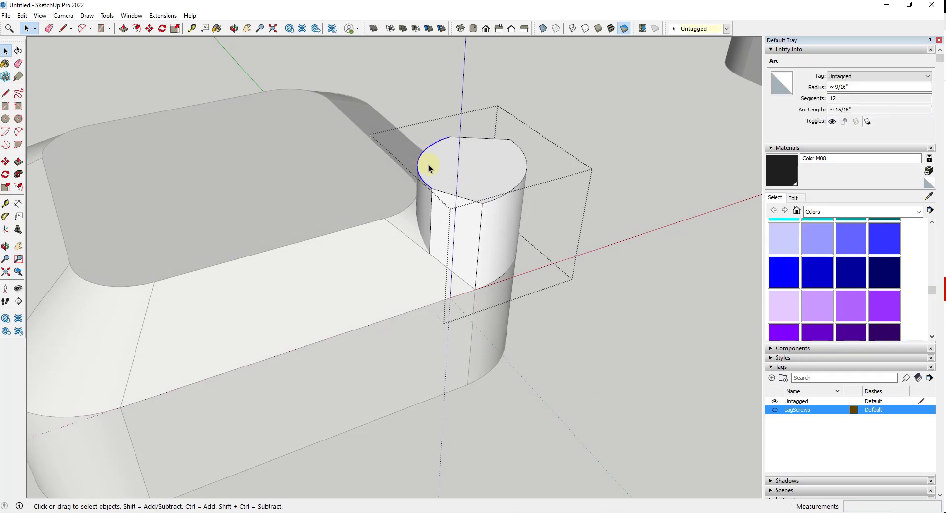
key("m")
left_click(427, 186)
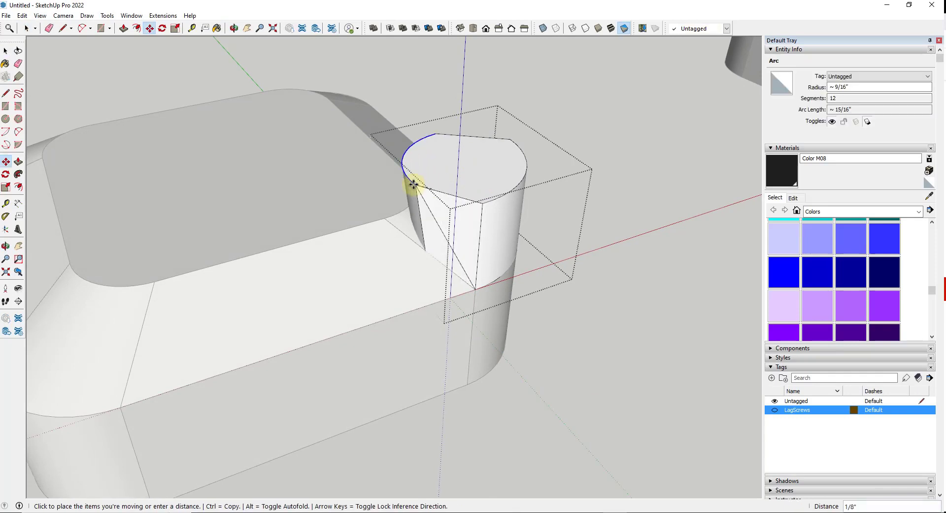
key("space")
middle_click_drag(406, 152, 461, 268)
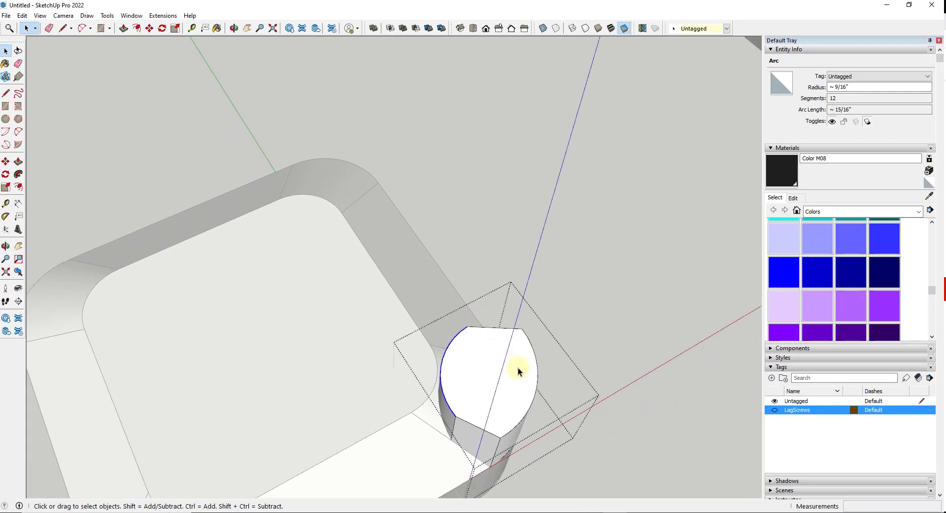
Scale the pocket block's inner top arc by about 1.44 toward the base's center to slope the back wall, and close the group
key("m")
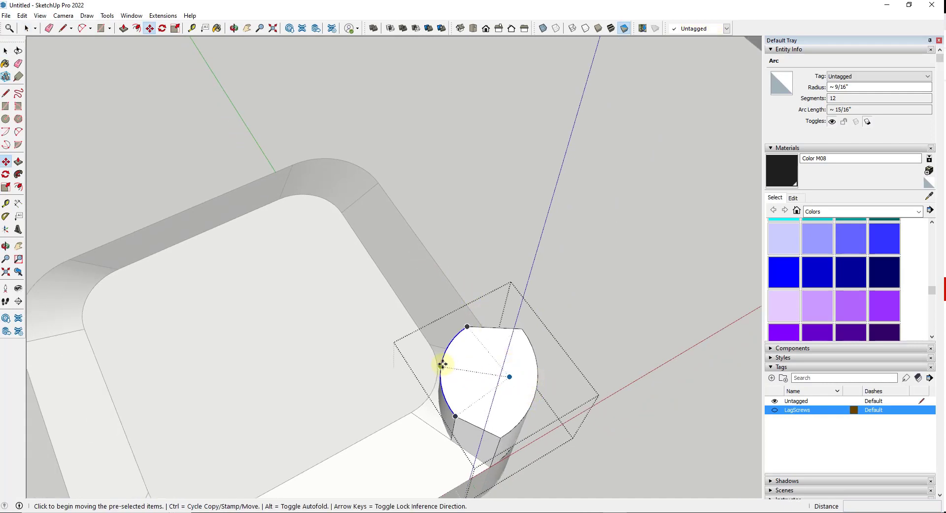
key("s")
left_click(415, 354)
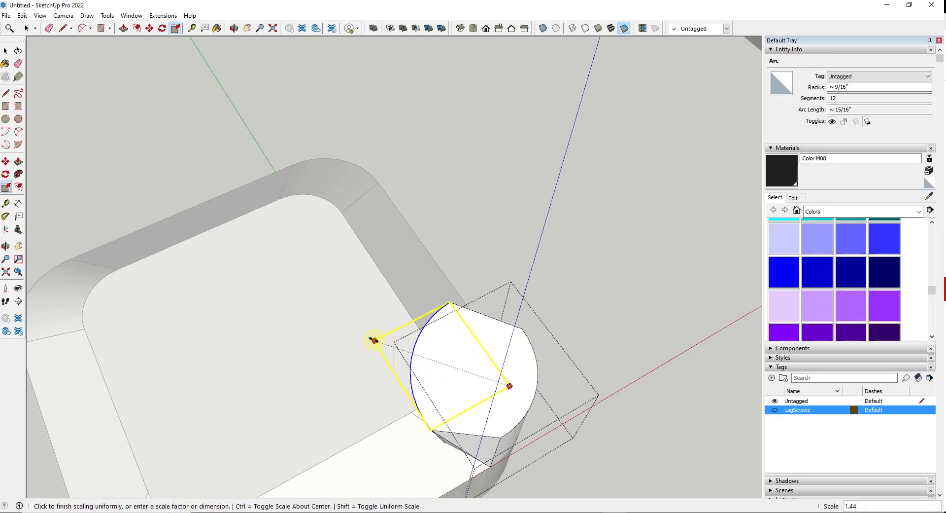
left_click(371, 339)
middle_click_drag(386, 364, 199, 139)
key("space")
left_click(536, 240)
middle_click_drag(536, 240, 394, 296)
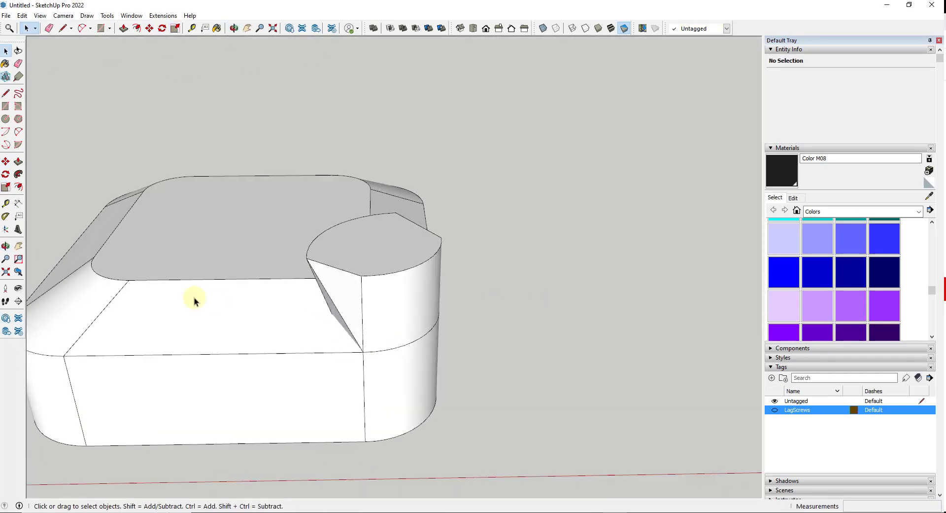
Subtract the sloped pocket block from the base solid and inspect the angled pocket wall
left_click(210, 288)
left_click(467, 162)
left_click(416, 28)
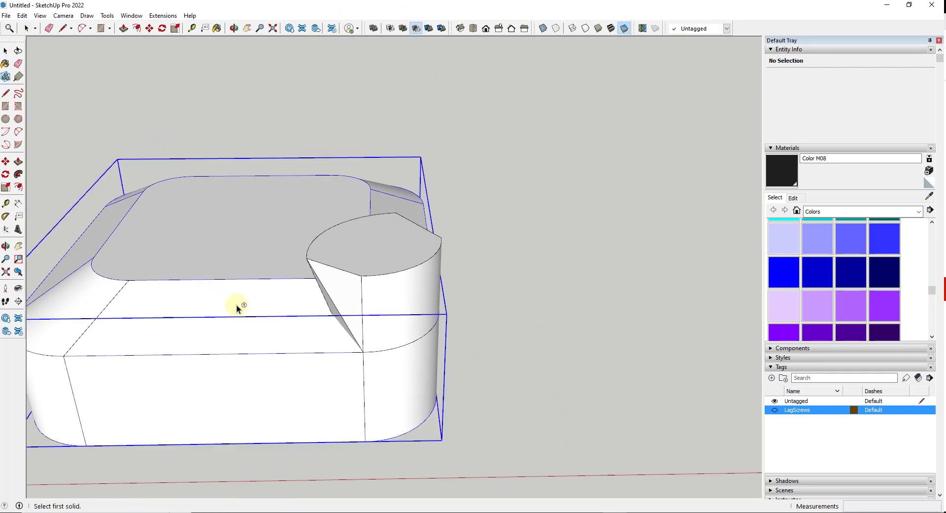
left_click(338, 283)
left_click(270, 310)
middle_click_drag(270, 310, 242, 254)
scroll(275, 271, "up", 5)
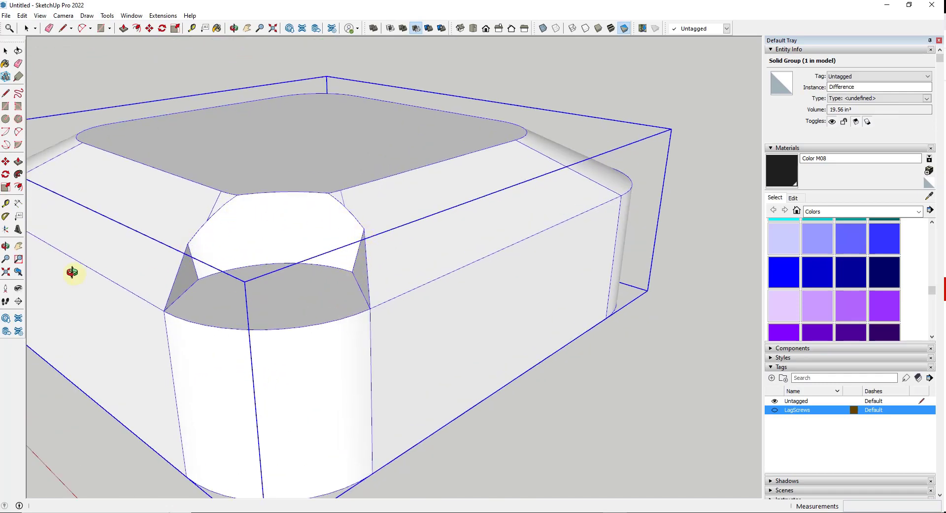
middle_click_drag(72, 272, 321, 317)
scroll(420, 271, "down", 5)
Undo the subtraction and the scaling of the pocket block's top arc
key("ctrl+z")
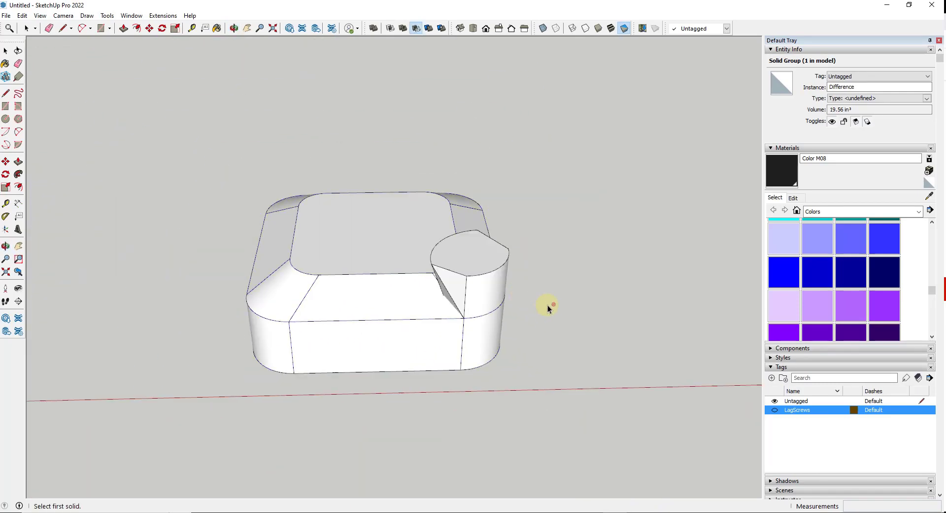
key("ctrl+z")
key("space")
Rotate-copy the pocket block by 90 degrees around the center of the base's top face, repeating the copy three times for all corners
middle_click_drag(582, 302, 483, 294)
key("q")
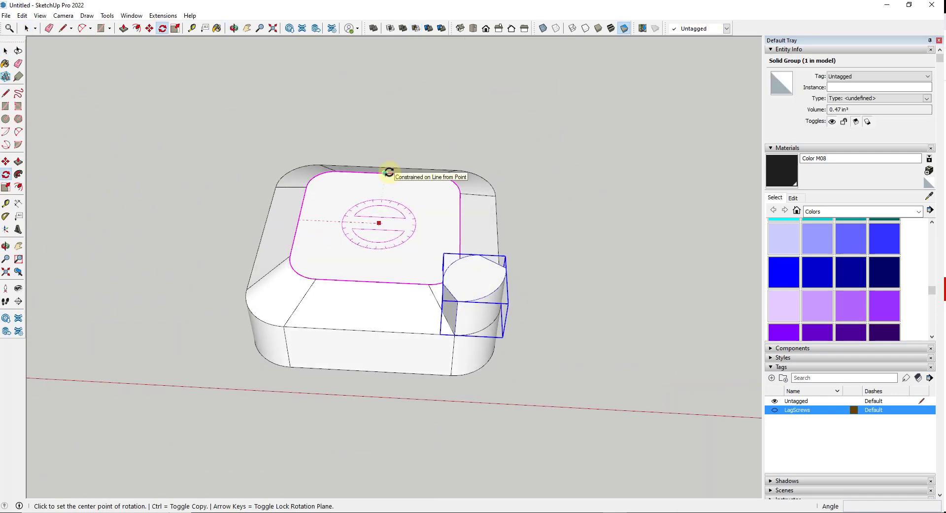
left_click(379, 223)
left_click(299, 218)
key("ctrl")
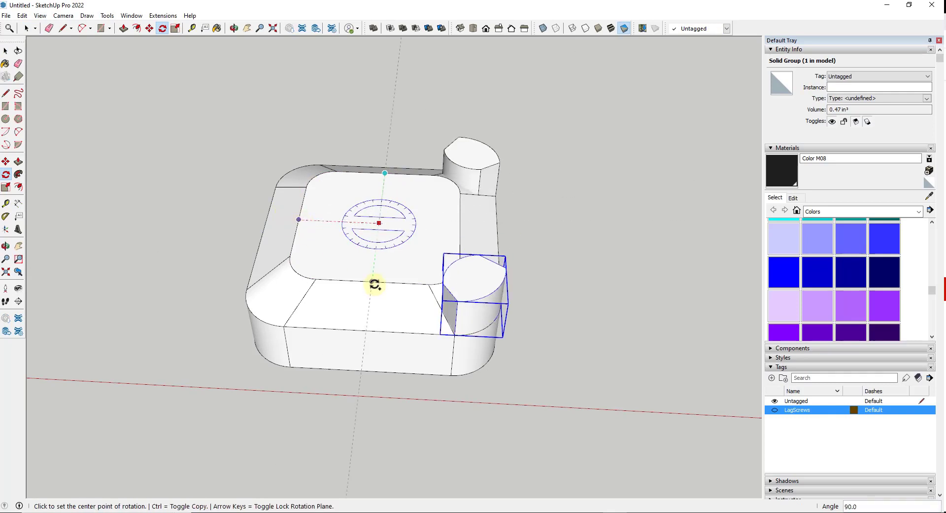
type("*3")
key("Return")
key("space")
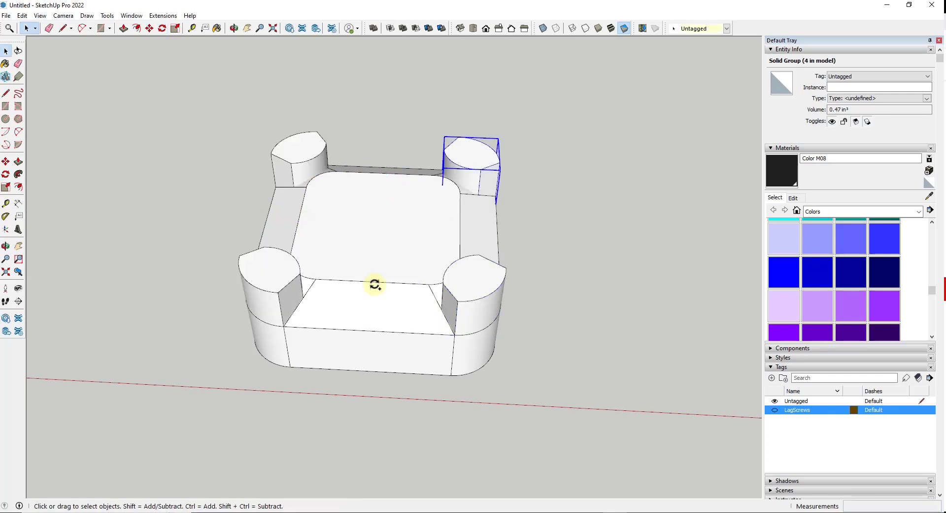
Subtract each of the four corner pocket blocks from the base solid
middle_click_drag(476, 216, 508, 147)
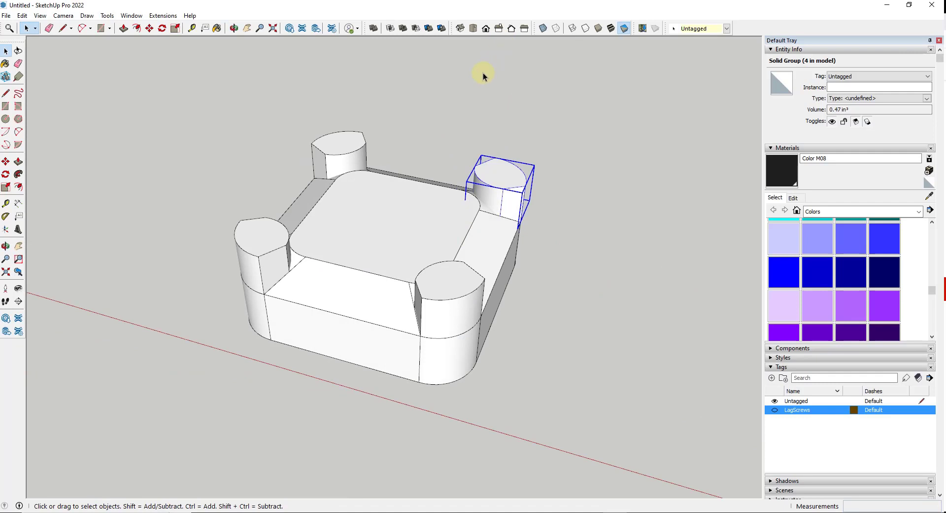
left_click(416, 29)
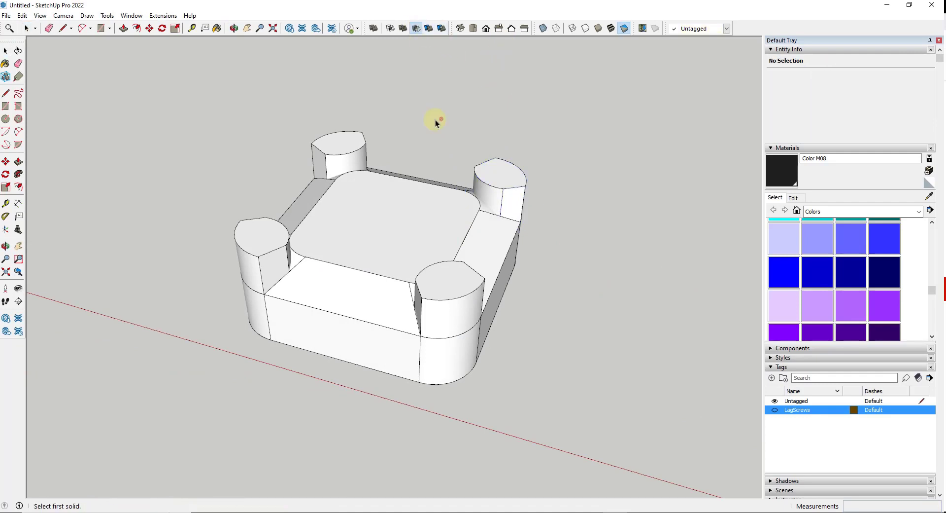
left_click(450, 280)
left_click(379, 287)
left_click(643, 203)
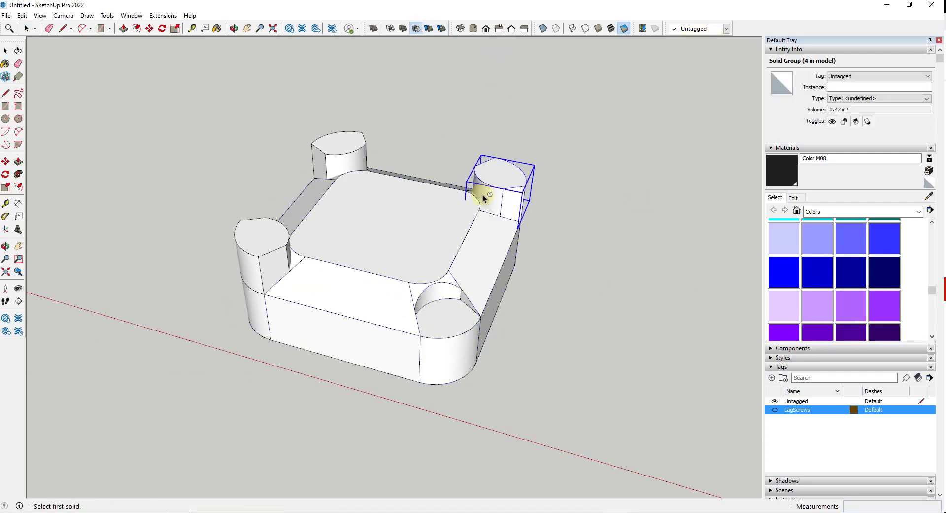
left_click(427, 212)
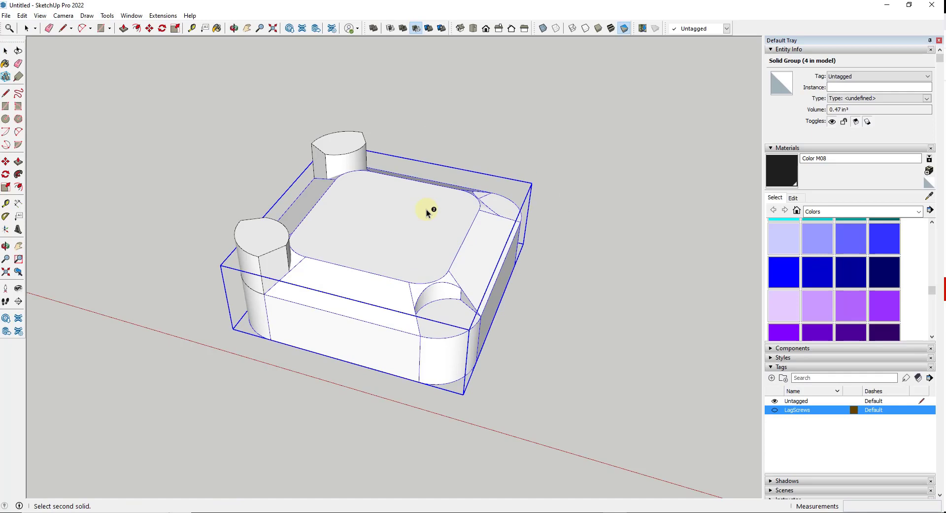
left_click(338, 157)
left_click(377, 230)
left_click(173, 203)
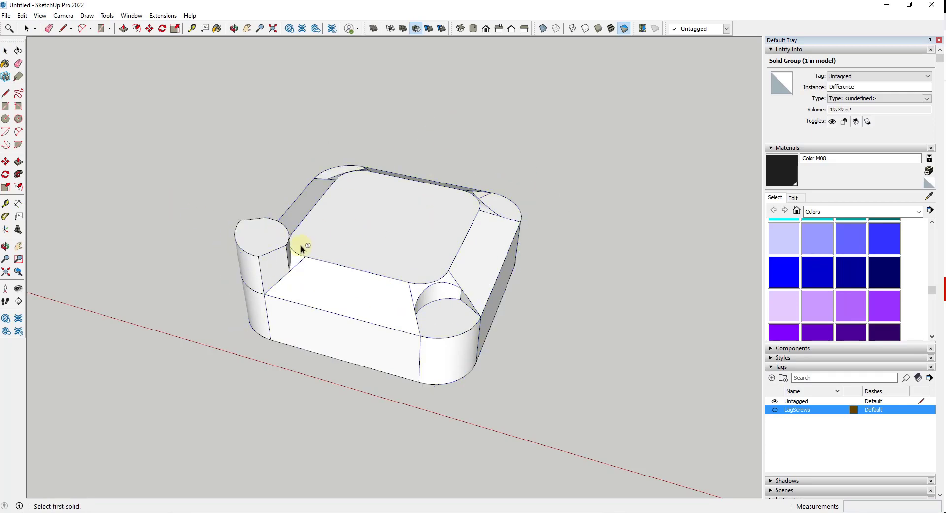
left_click(261, 241)
left_click(368, 240)
key("space")
Draw a small screw-hole circle on the floor of the near corner pocket inside the base group
scroll(422, 299, "up", 4)
key("c")
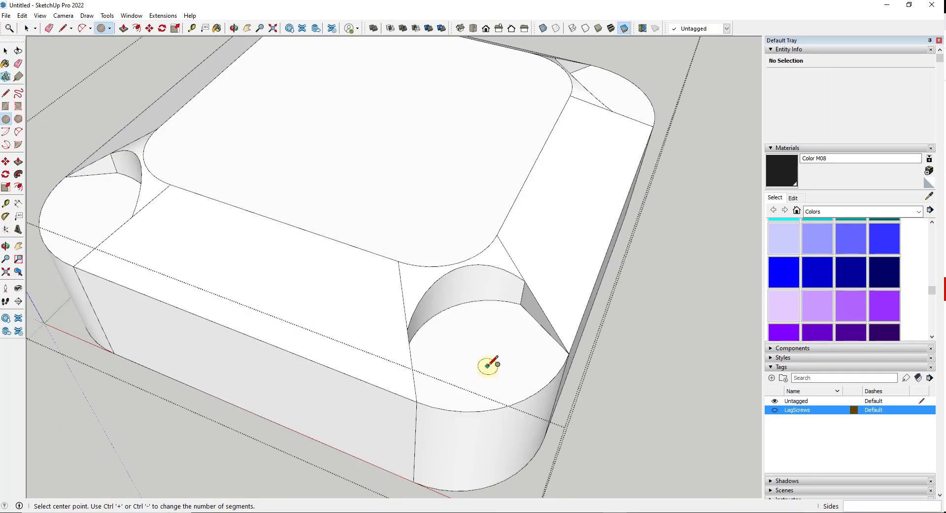
left_click(487, 367)
left_click(516, 360)
key("space")
Rotate-copy the screw-hole circle around the center of the base's top face, making three quarter-turn copies for the other pockets
double_click(473, 363)
scroll(402, 247, "down", 3)
key("q")
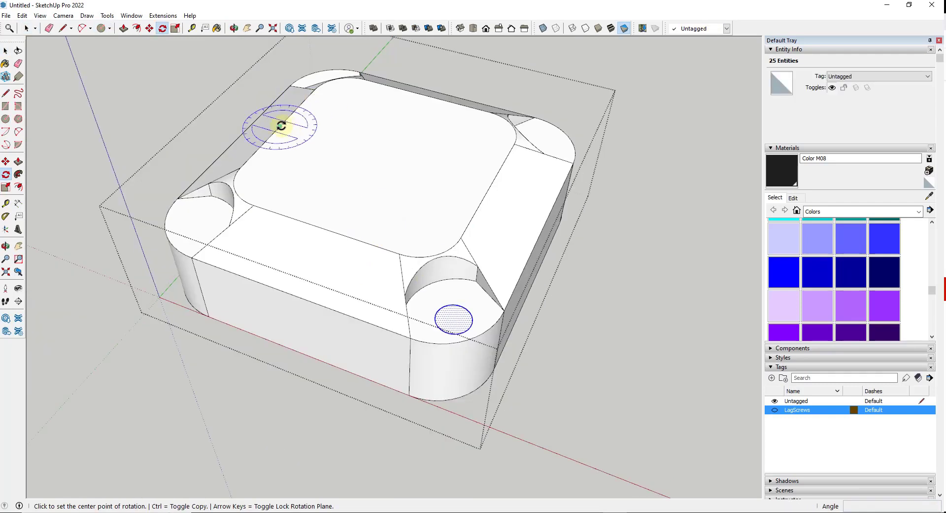
left_click(419, 92)
key("Escape")
left_click(420, 101)
key("ctrl")
left_click(416, 112)
left_click(276, 120)
type("3x")
key("Return")
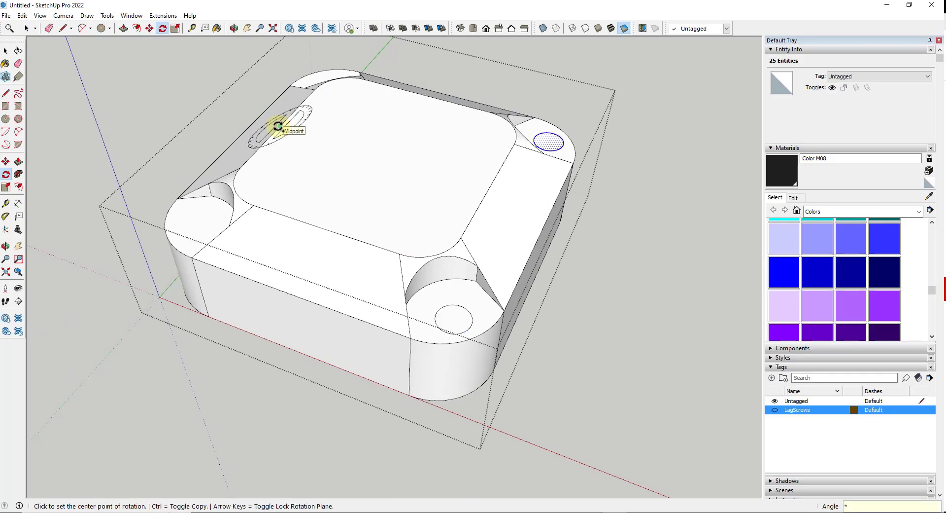
Push the circle on the near corner pocket's floor down into the base to cut a screw hole
key("p")
left_click(468, 335)
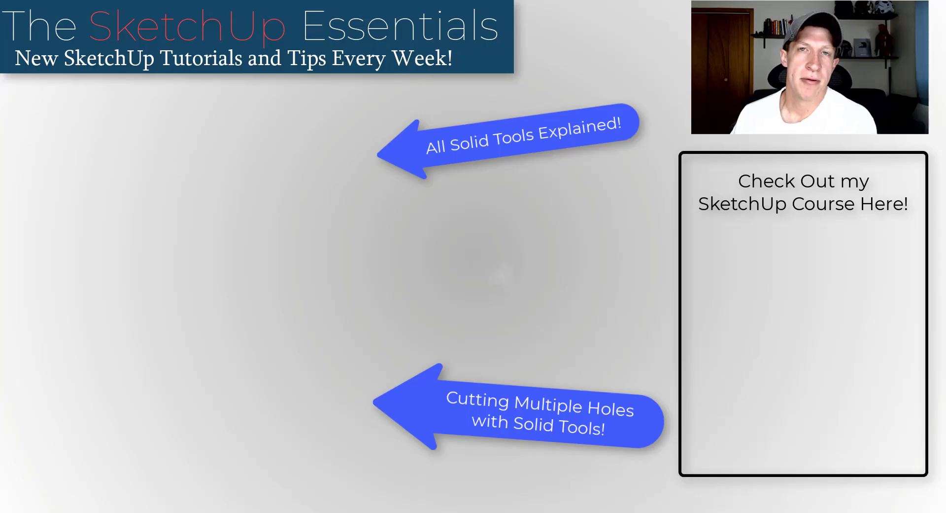